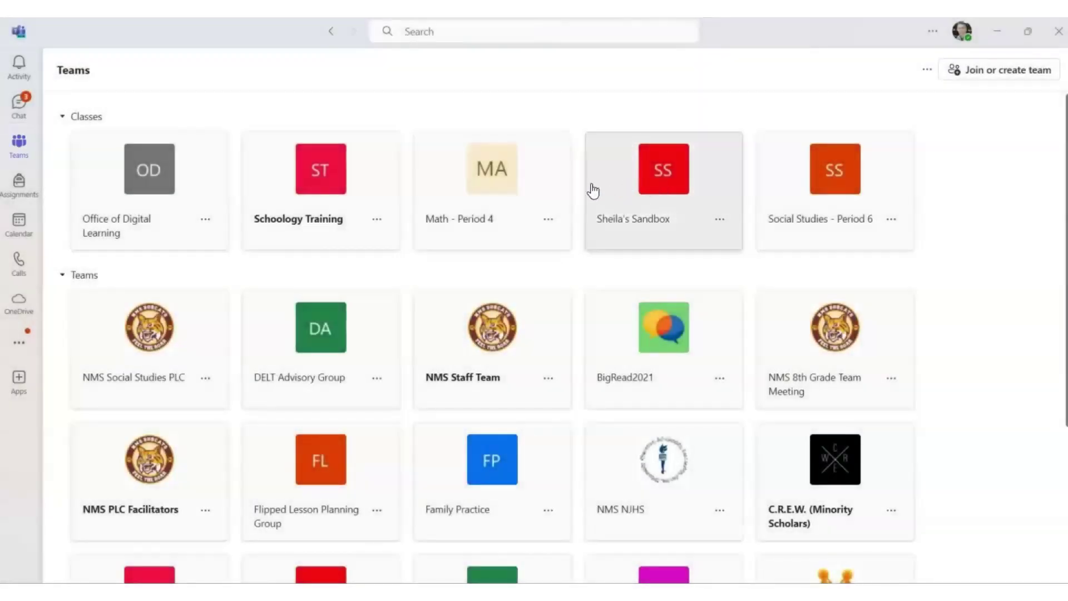
- Open the Math - Period 4 class card to reach its General channel
{"action": "left_click", "coordinate": [486, 184]}
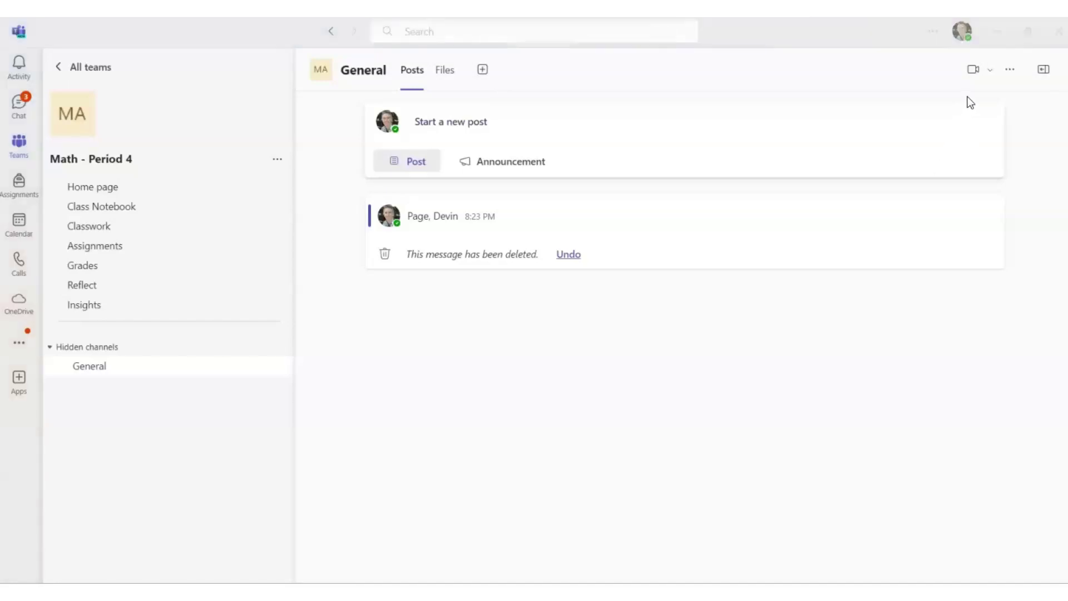
- Show the Meet now / Schedule a meeting choices from the Meet button's dropdown
{"action": "left_click", "coordinate": [992, 75]}
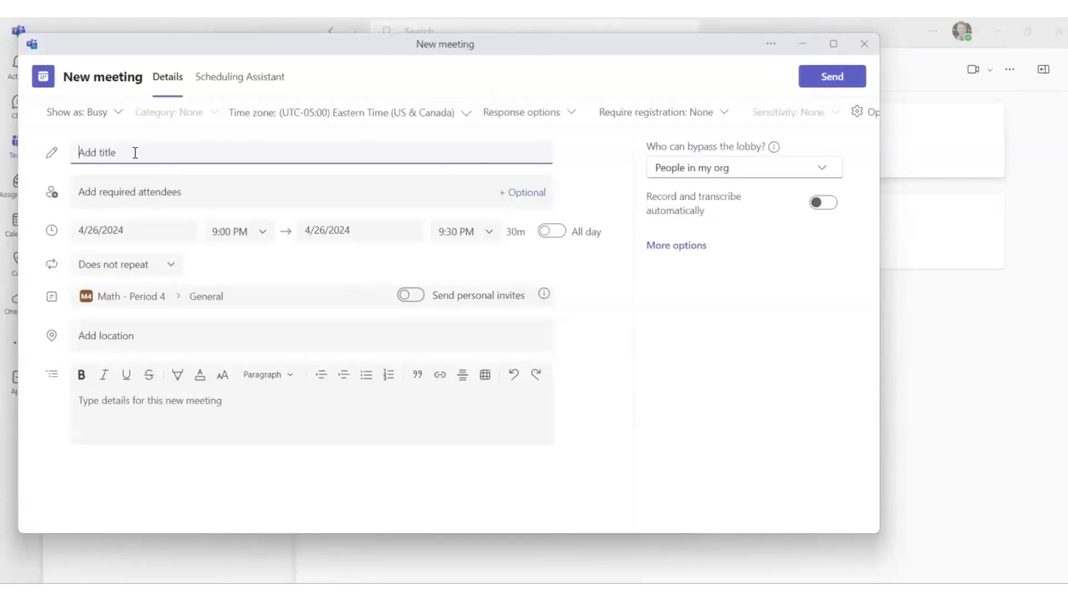
- Title the meeting 'Period 4' and add a colleague from the directory as required attendee
{"action": "type", "text": "Period 4"}
{"action": "left_click", "coordinate": [129, 194]}
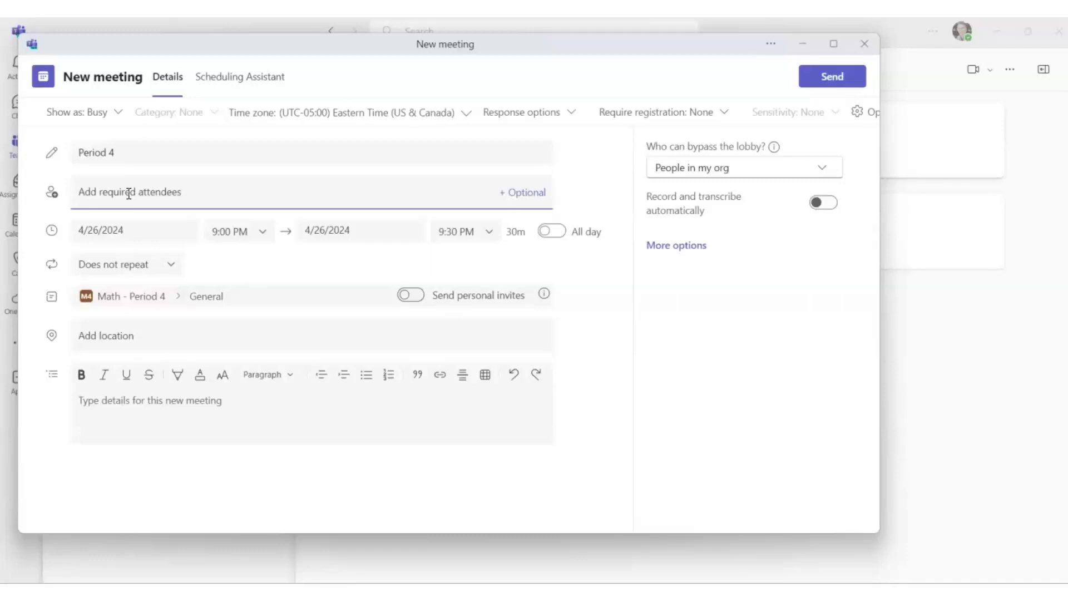
{"action": "type", "text": "gear"}
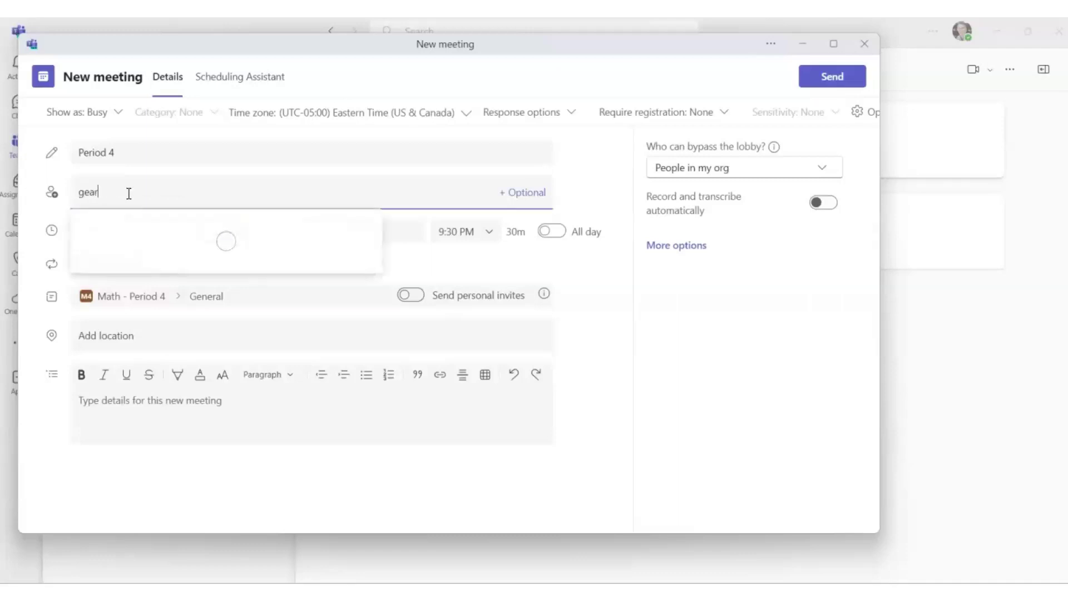
{"action": "type", "text": "hart"}
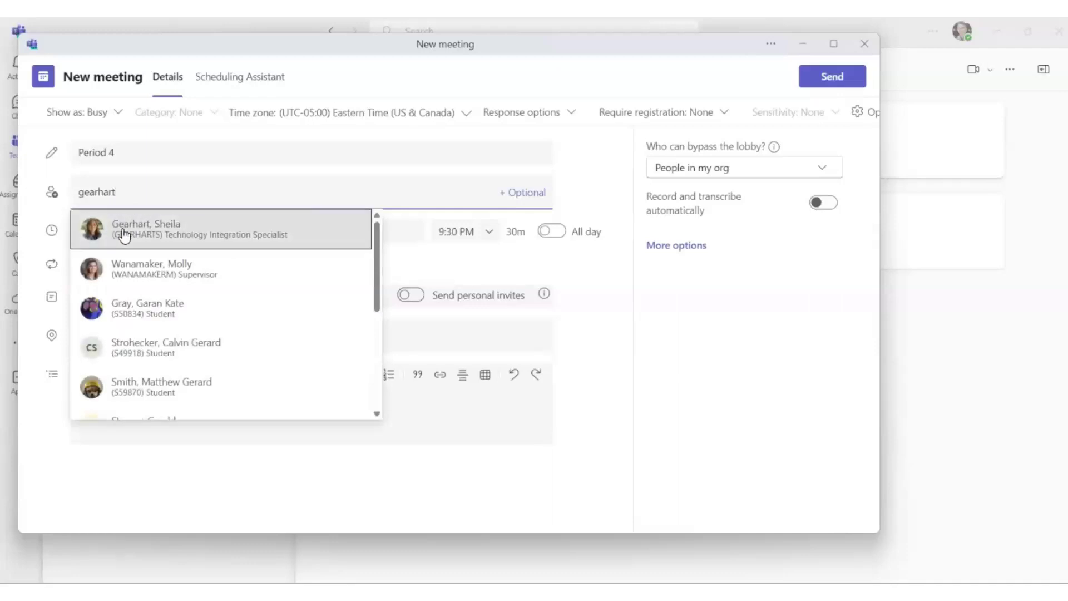
{"action": "left_click", "coordinate": [124, 231]}
- Set the meeting date to May 14, 2024
{"action": "left_click", "coordinate": [123, 230]}
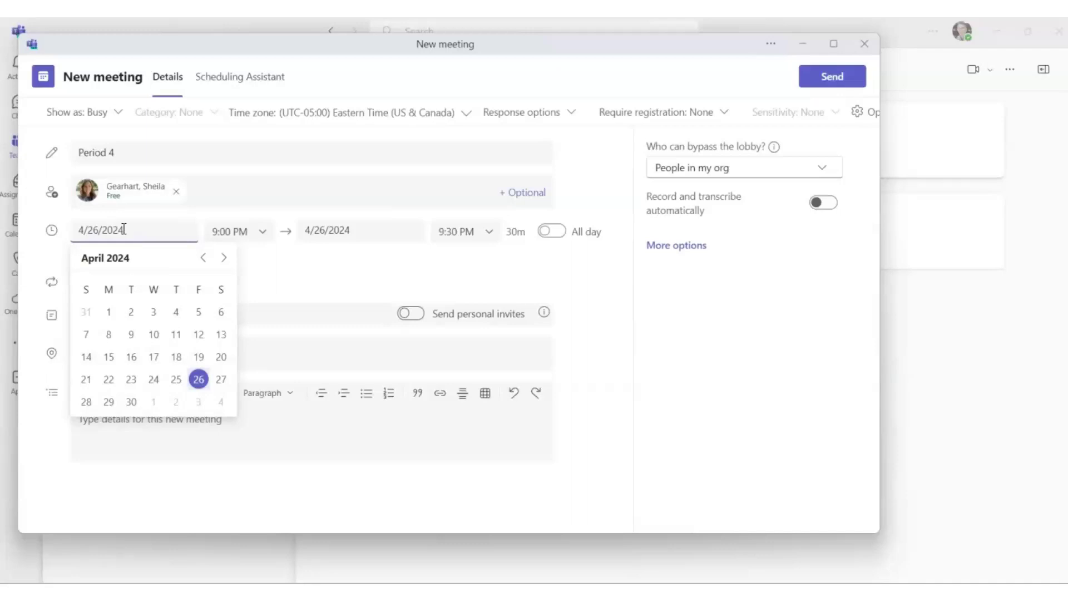
{"action": "left_click", "coordinate": [224, 259]}
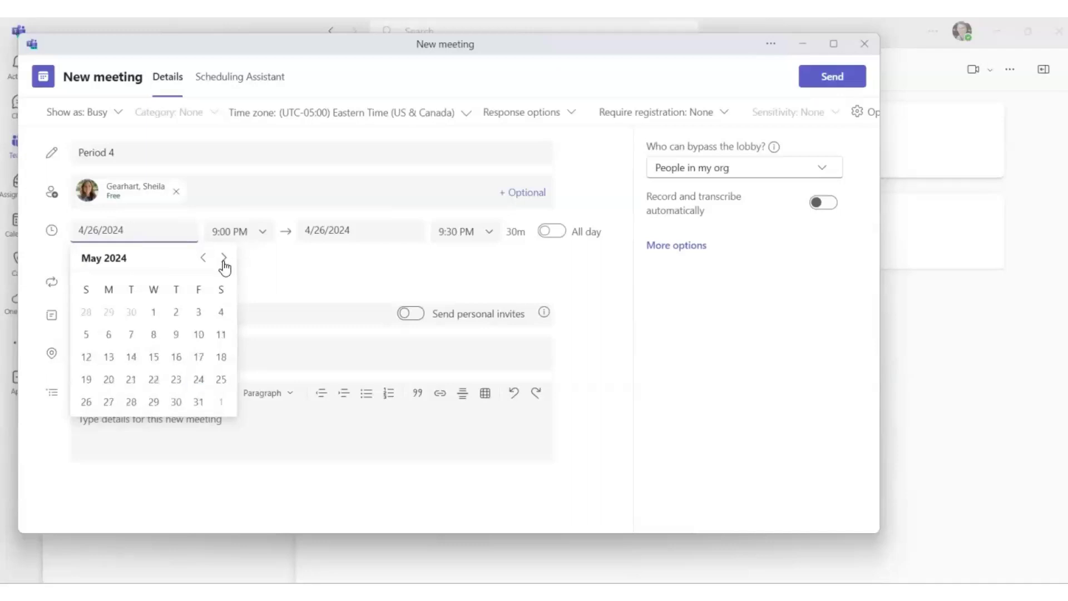
{"action": "left_click", "coordinate": [143, 358]}
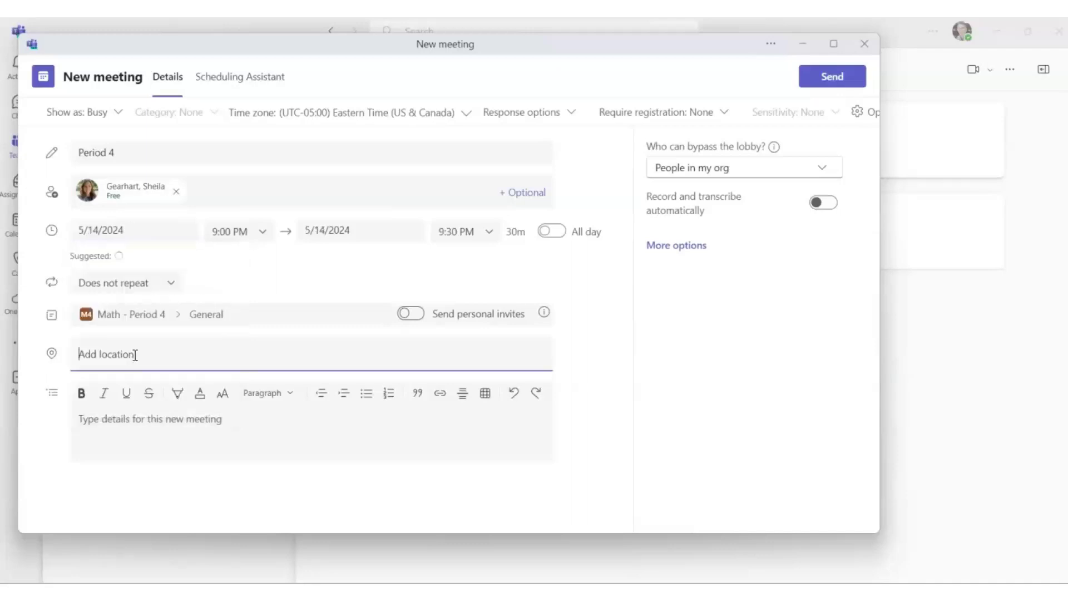
- Set the meeting to start at 11:00 AM and end at 11:45 AM
{"action": "left_click", "coordinate": [230, 230]}
{"action": "left_click", "coordinate": [231, 230]}
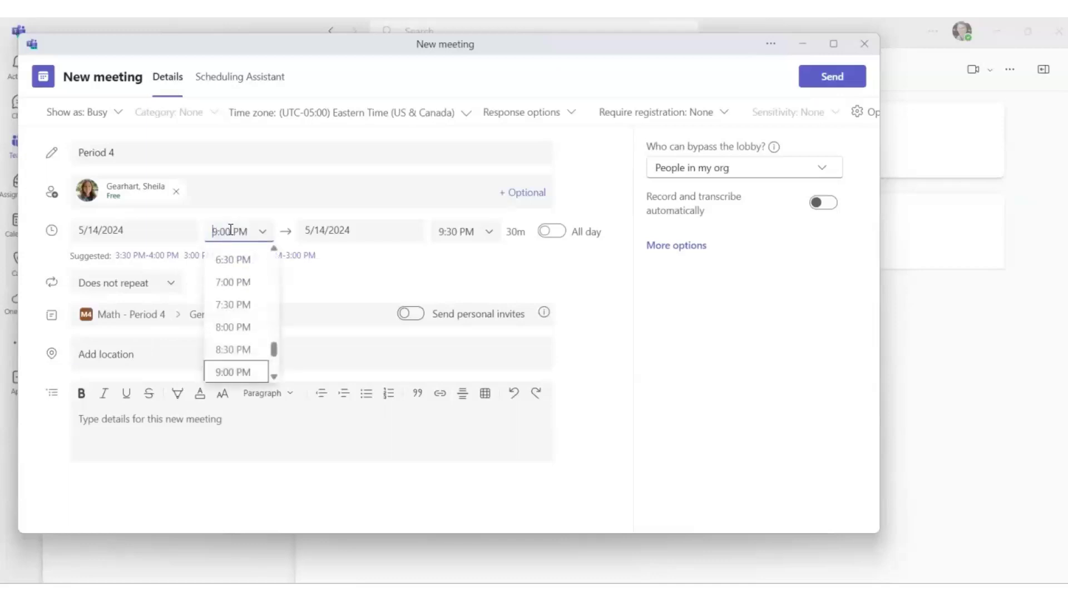
{"action": "key", "text": "Down"}
{"action": "key", "text": "Down"}
{"action": "key", "text": "Down"}
{"action": "key", "text": "Down"}
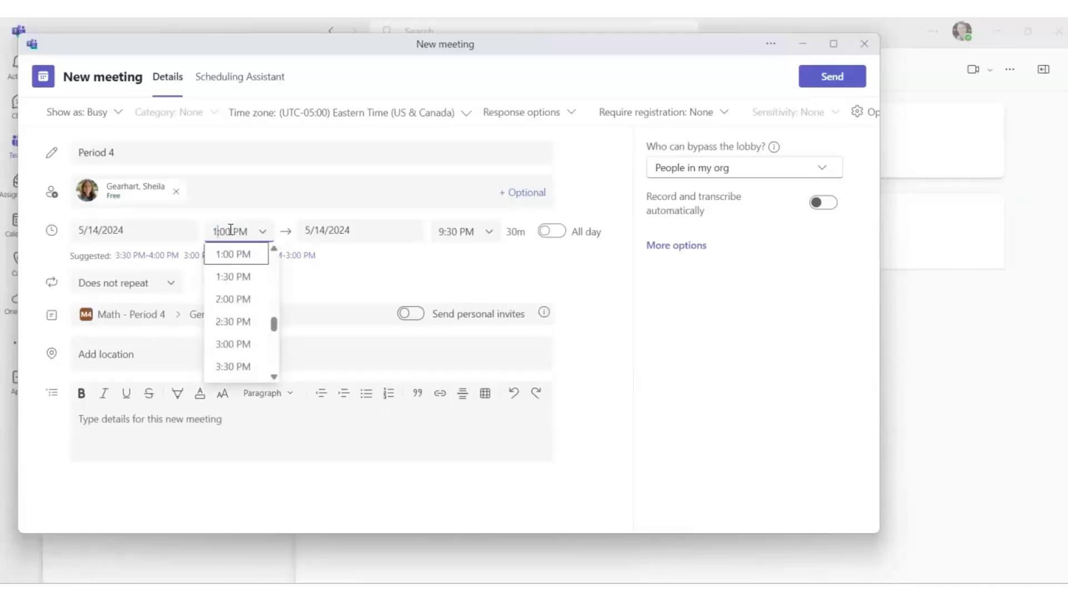
{"action": "scroll", "coordinate": [275, 262], "scroll_direction": "up", "scroll_amount": 7}
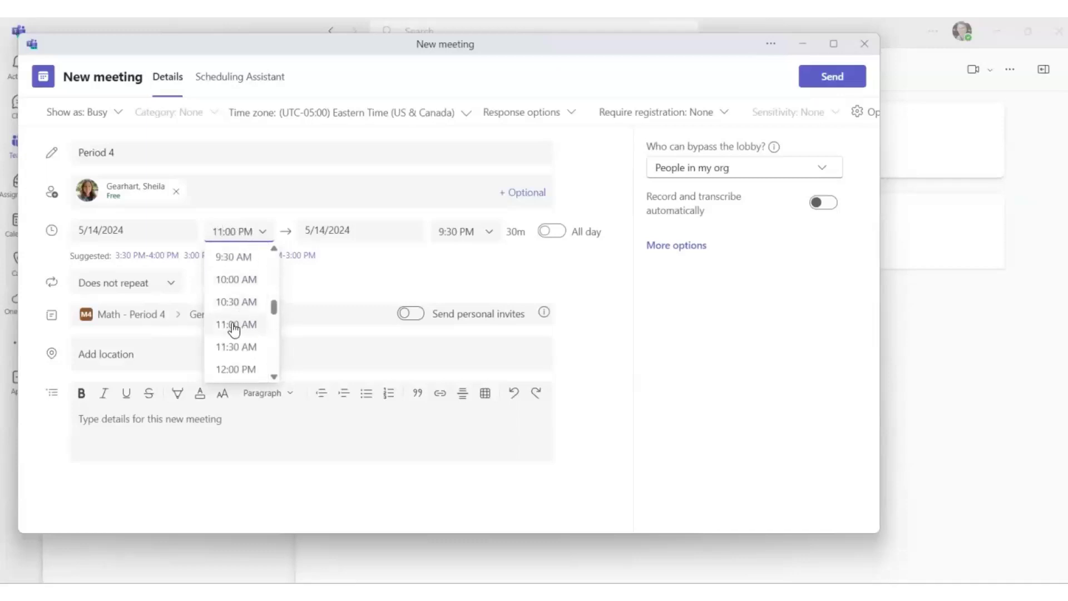
{"action": "left_click", "coordinate": [234, 322]}
{"action": "left_click", "coordinate": [458, 230]}
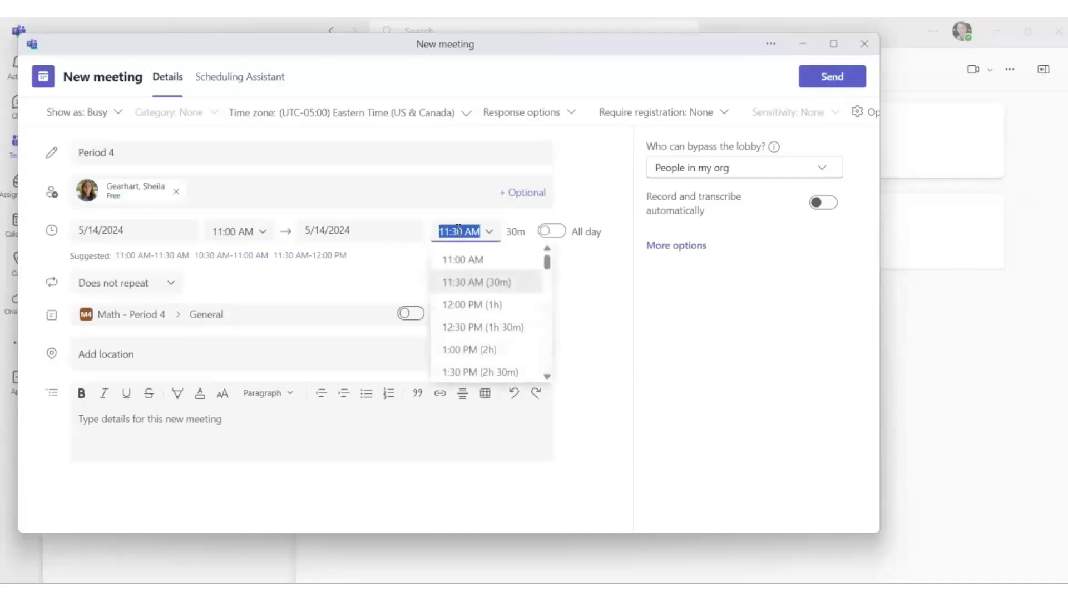
{"action": "key", "text": "BackSpace"}
{"action": "key", "text": "BackSpace"}
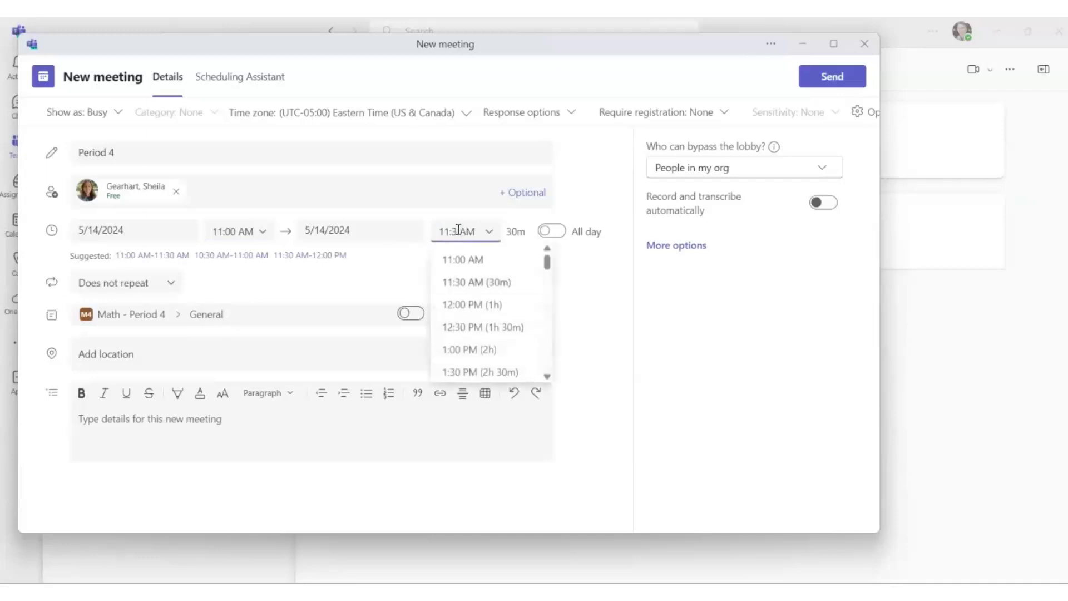
{"action": "type", "text": "45"}
{"action": "left_click", "coordinate": [640, 325]}
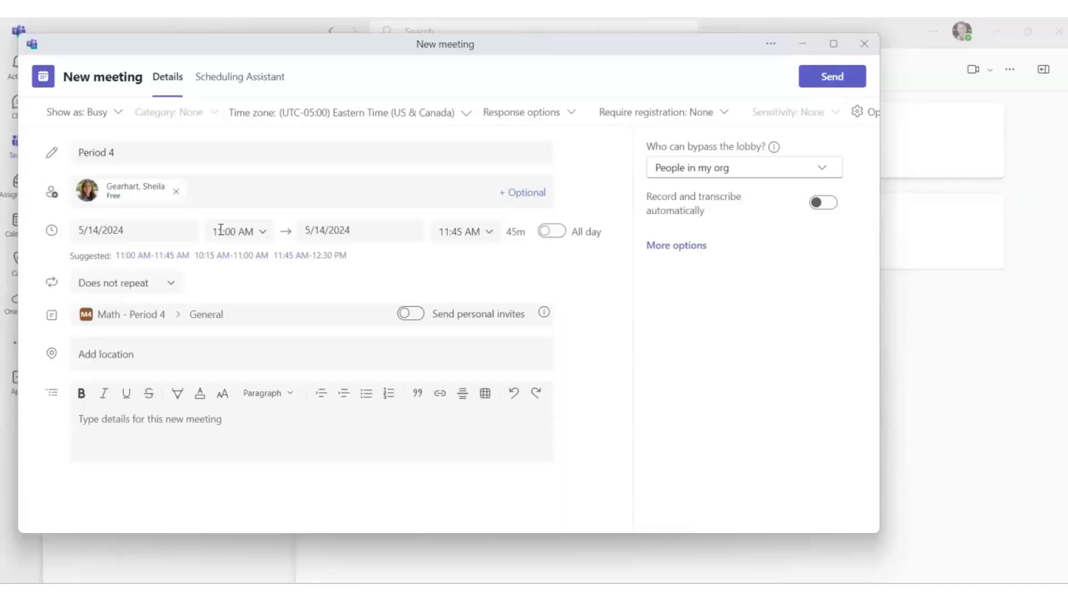
- Turn on Send personal invites so every channel member gets a calendar invite
{"action": "left_click", "coordinate": [452, 225]}
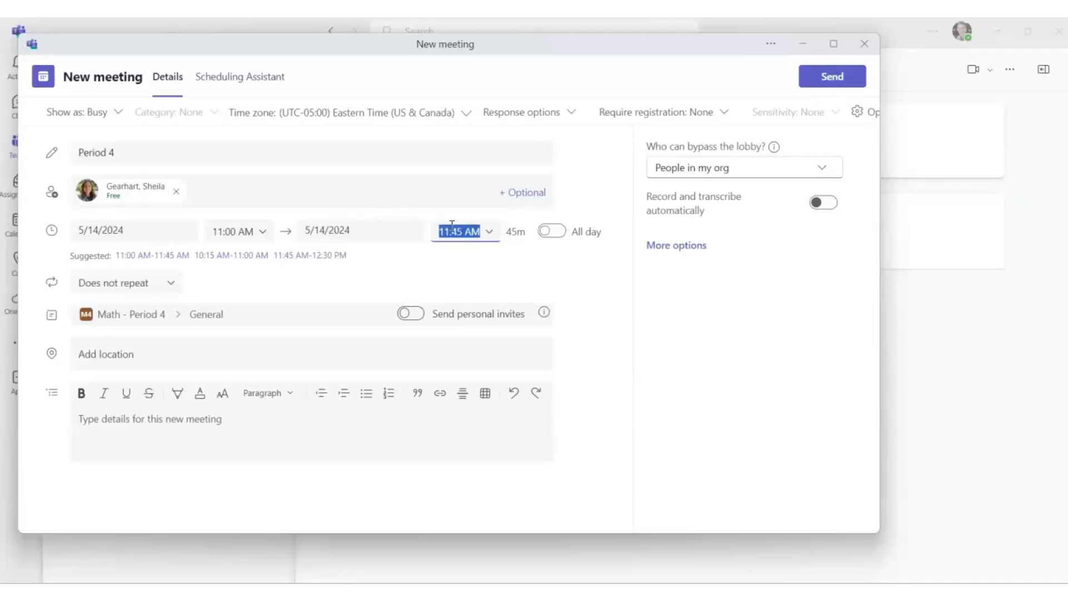
{"action": "left_click", "coordinate": [412, 314]}
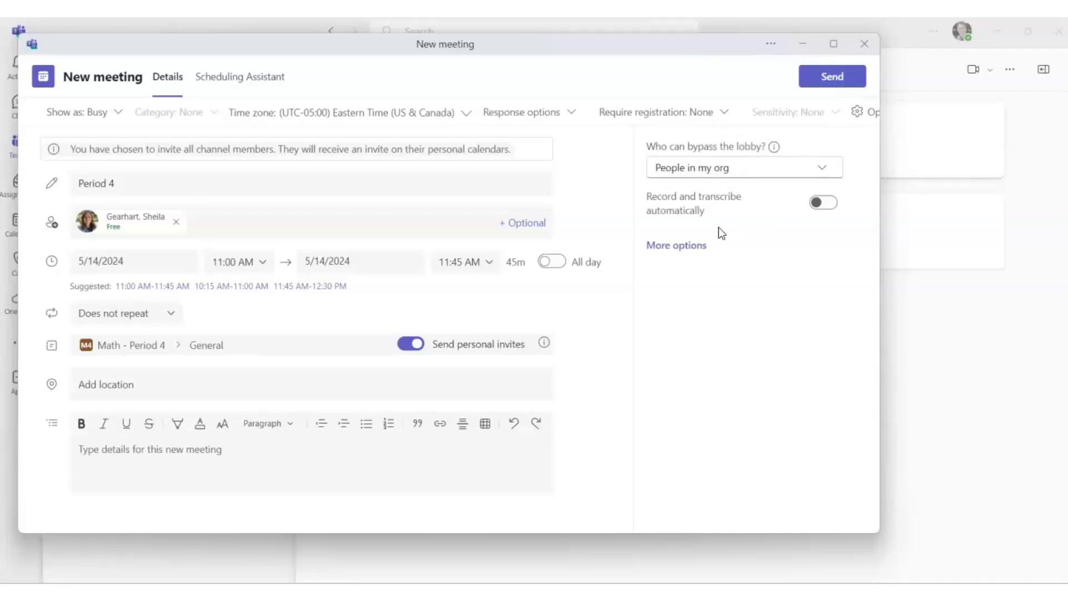
- In Meeting options, let only organizers and co-organizers bypass the lobby
{"action": "left_click", "coordinate": [676, 246]}
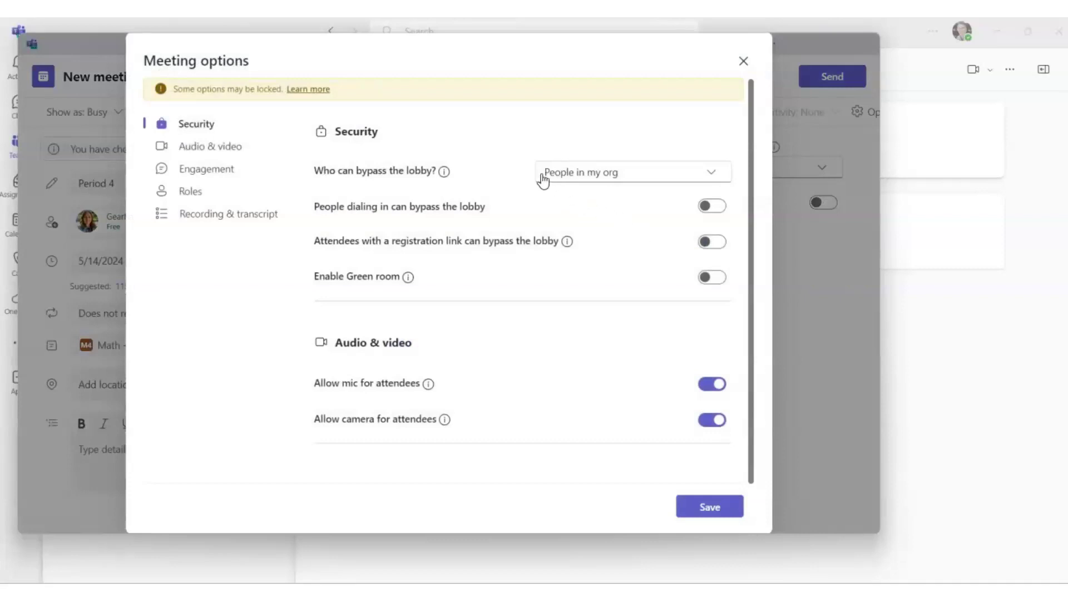
{"action": "left_click", "coordinate": [629, 178]}
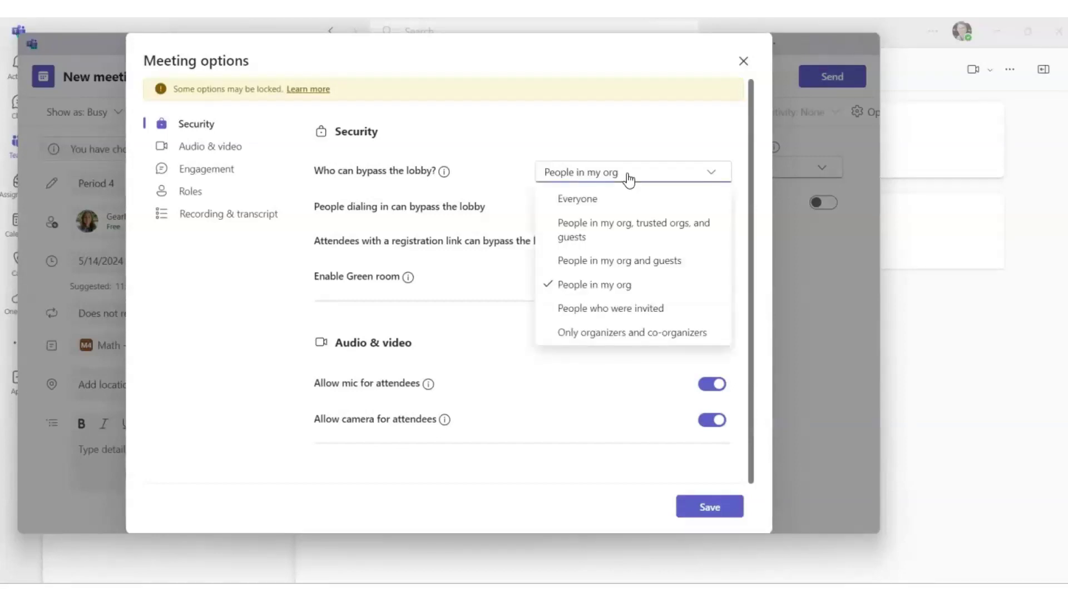
{"action": "left_click", "coordinate": [602, 334]}
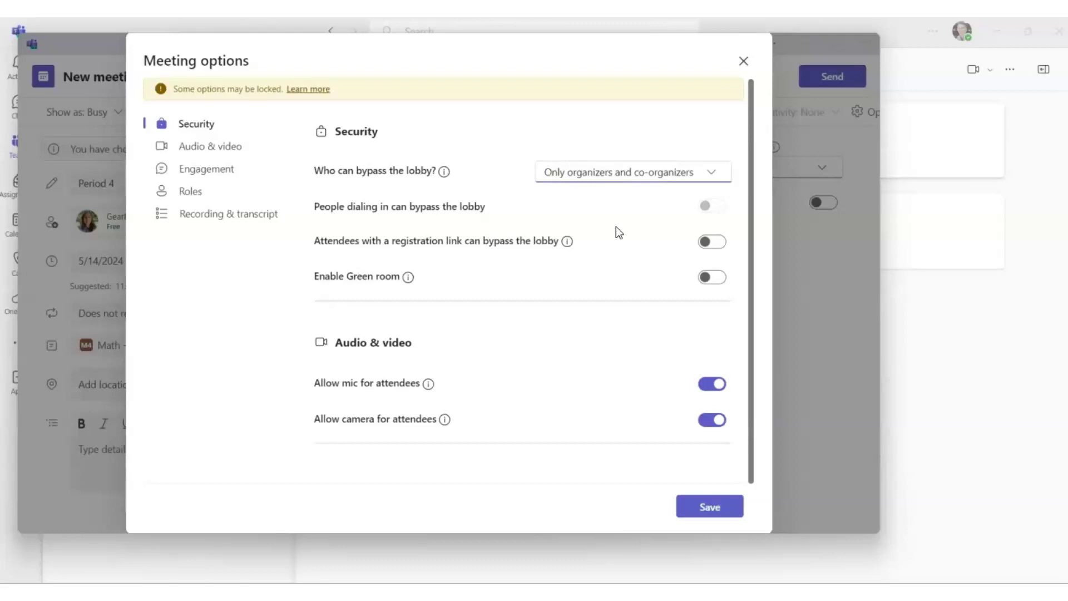
- Add the colleague as a co-organizer of the meeting
{"action": "scroll", "coordinate": [616, 227], "scroll_direction": "down", "scroll_amount": 3}
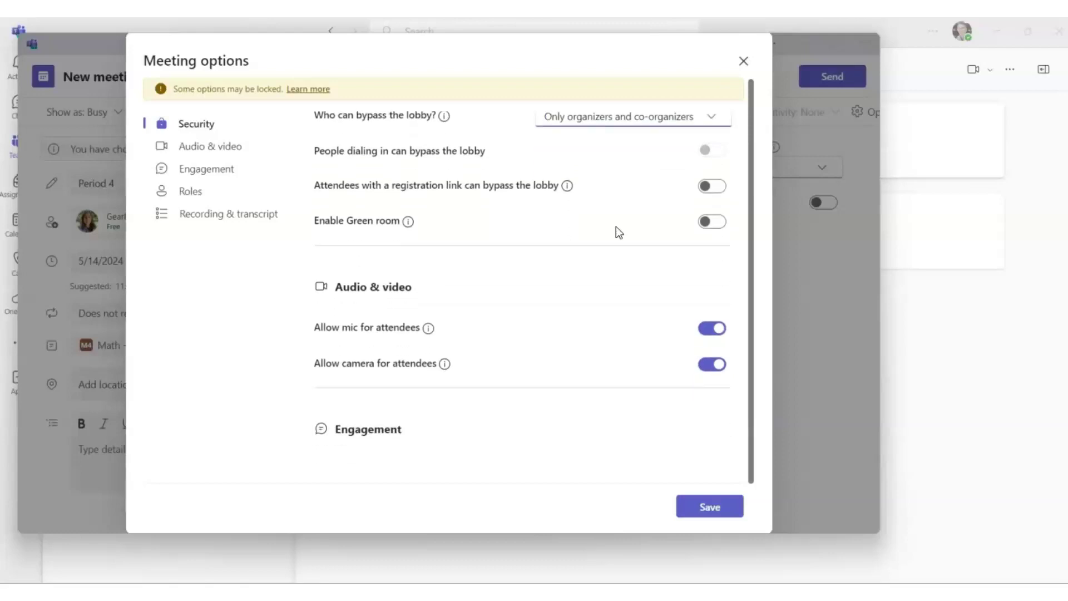
{"action": "scroll", "coordinate": [616, 228], "scroll_direction": "down", "scroll_amount": 5}
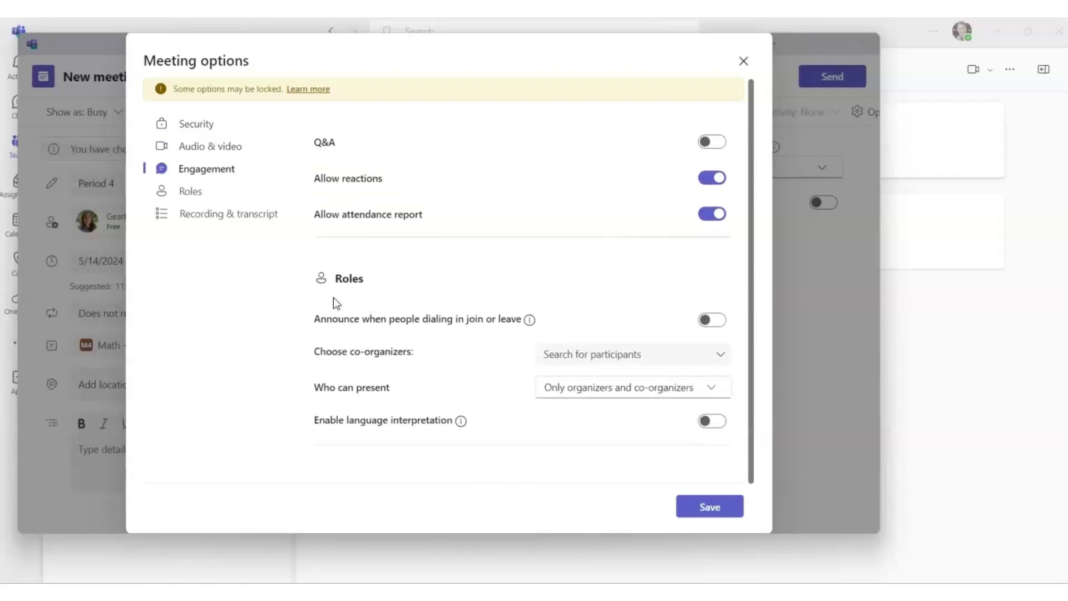
{"action": "left_click", "coordinate": [595, 355]}
{"action": "type", "text": "g"}
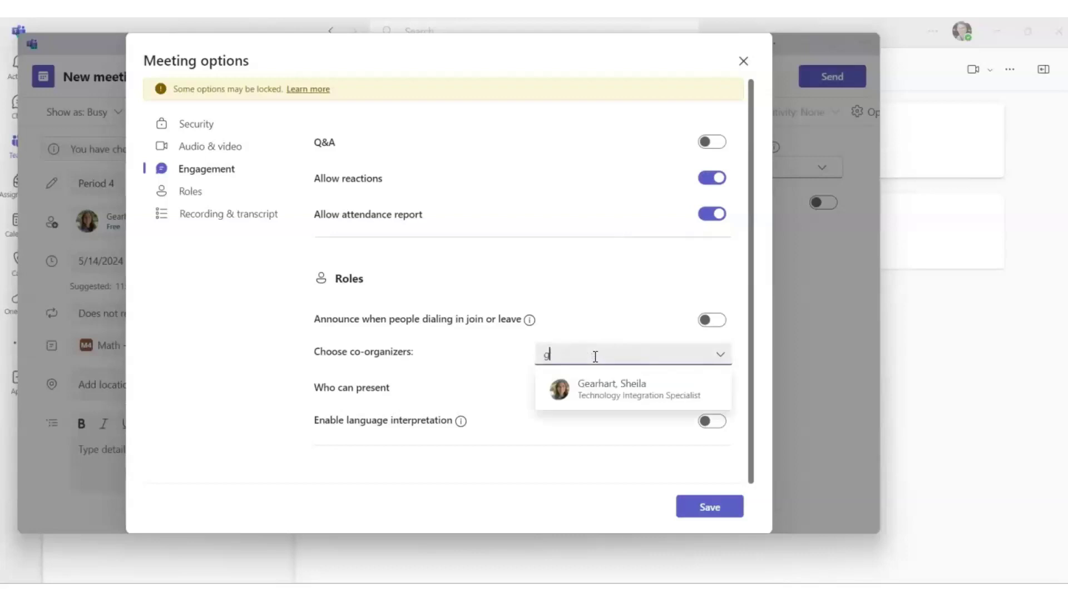
{"action": "type", "text": "earhart"}
{"action": "left_click", "coordinate": [603, 388]}
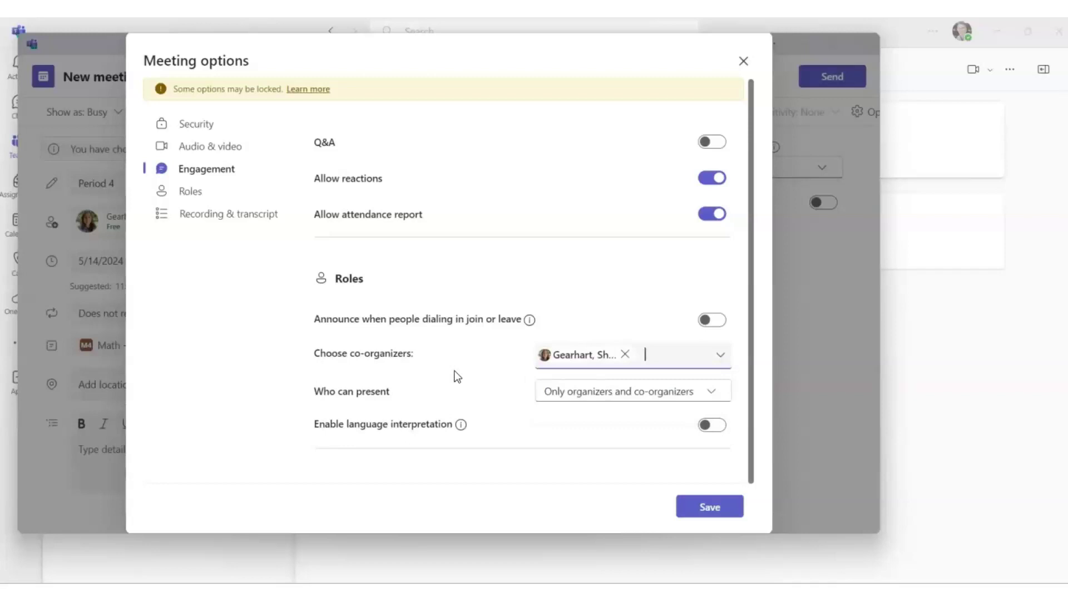
- Save the meeting options and send the Period 4 invitation to the General channel
{"action": "left_click", "coordinate": [706, 510]}
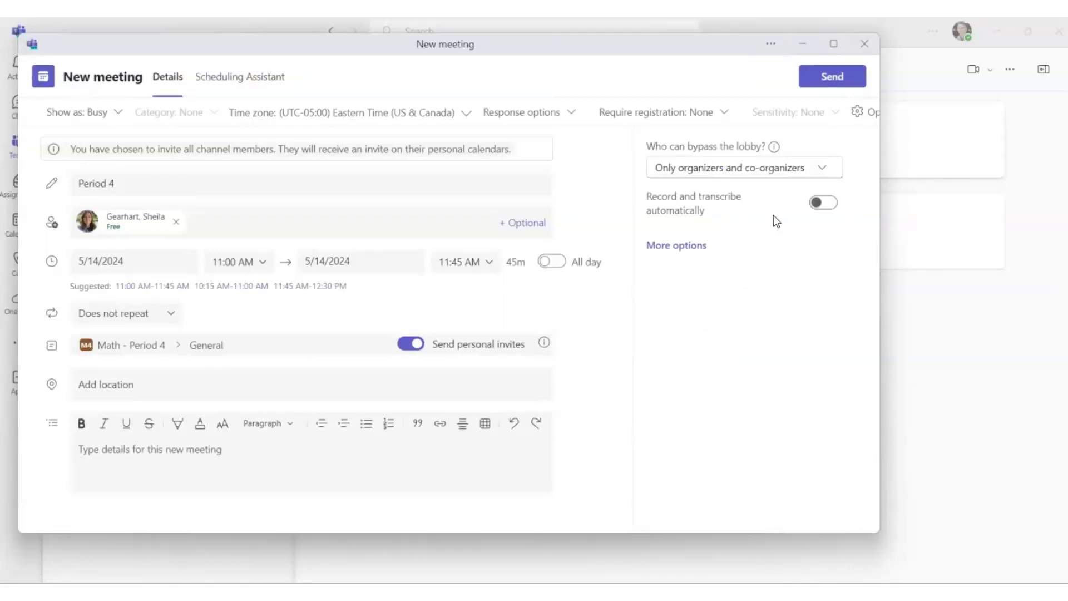
{"action": "left_click", "coordinate": [828, 83]}
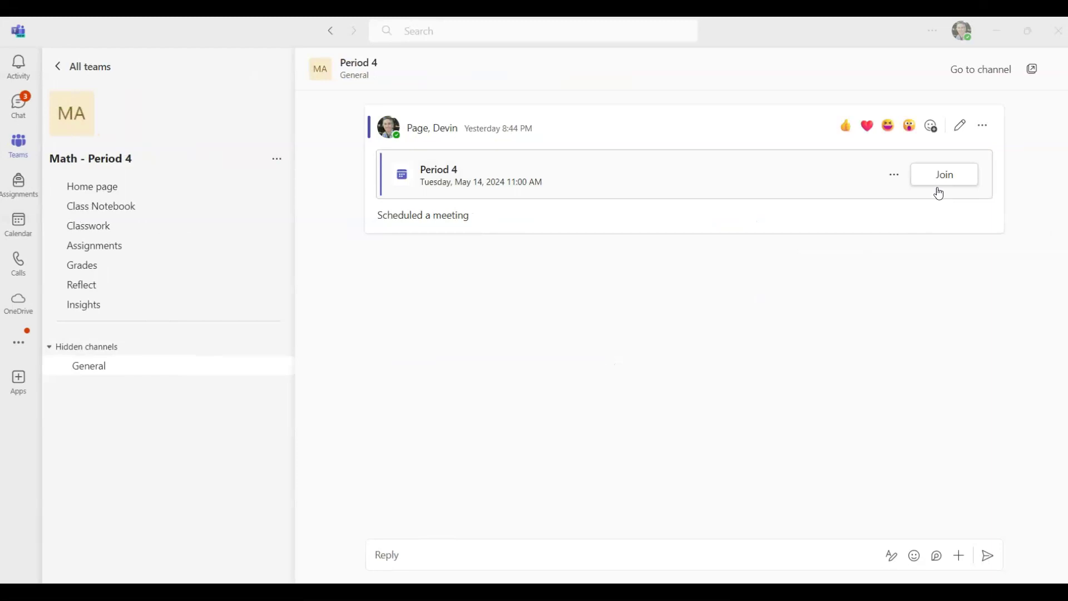
- Copy the link to the Period 4 meeting post in the General channel
{"action": "right_click", "coordinate": [943, 186]}
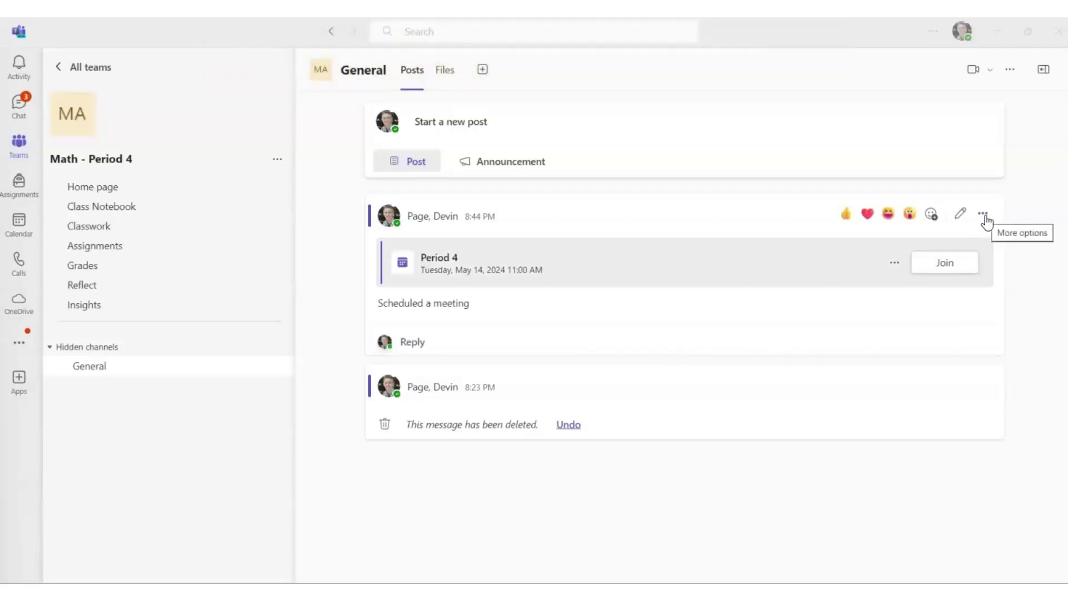
{"action": "left_click", "coordinate": [983, 218]}
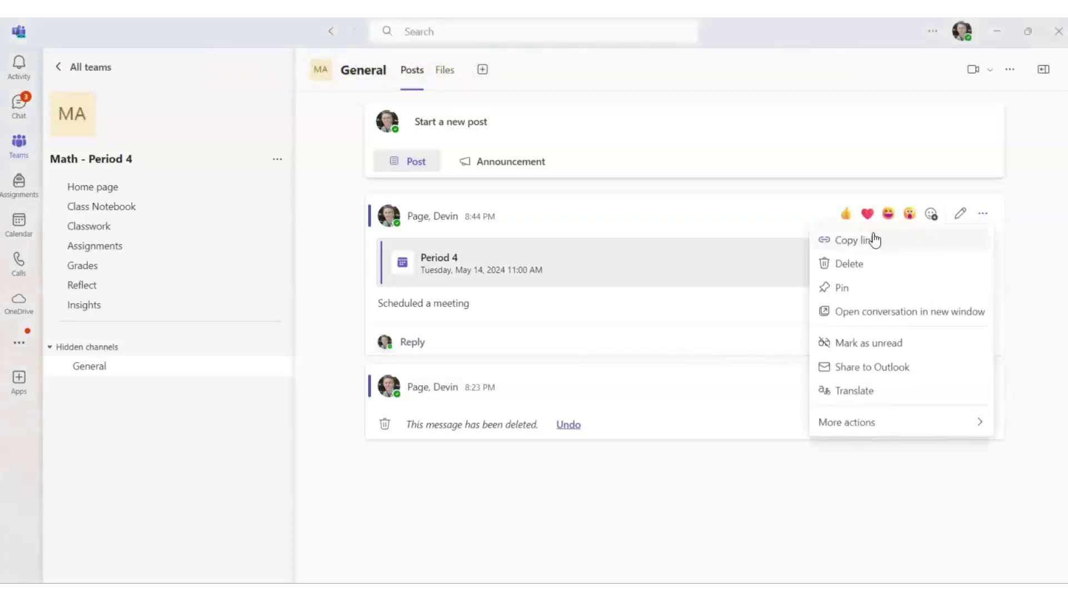
{"action": "left_click", "coordinate": [853, 244]}
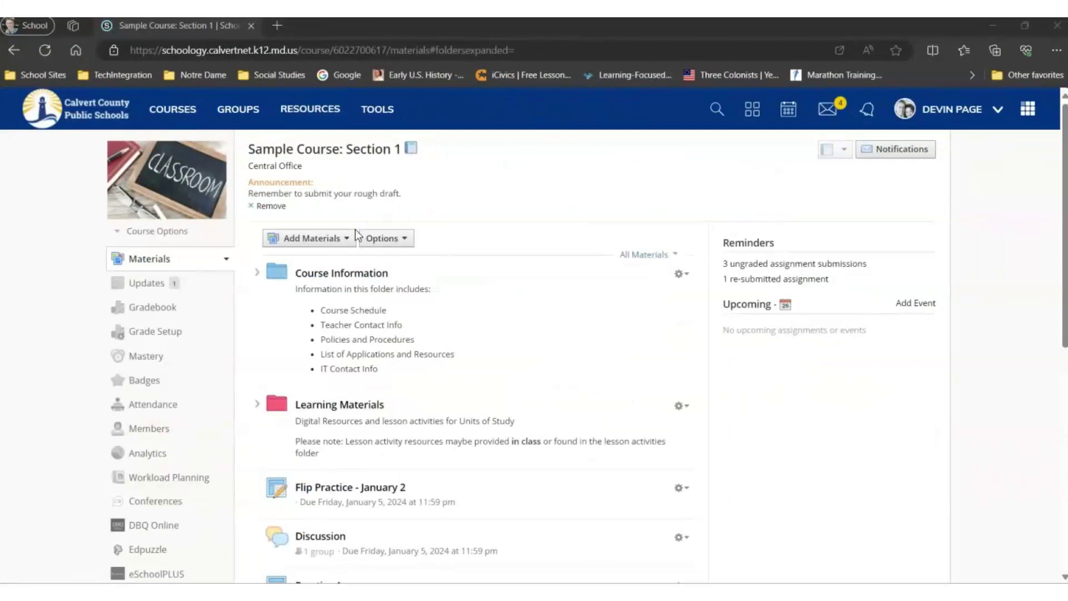
- Add a Schoology page titled 'Teams Meeting Online Learning' with the pasted directions sentence as body
{"action": "left_click", "coordinate": [322, 240]}
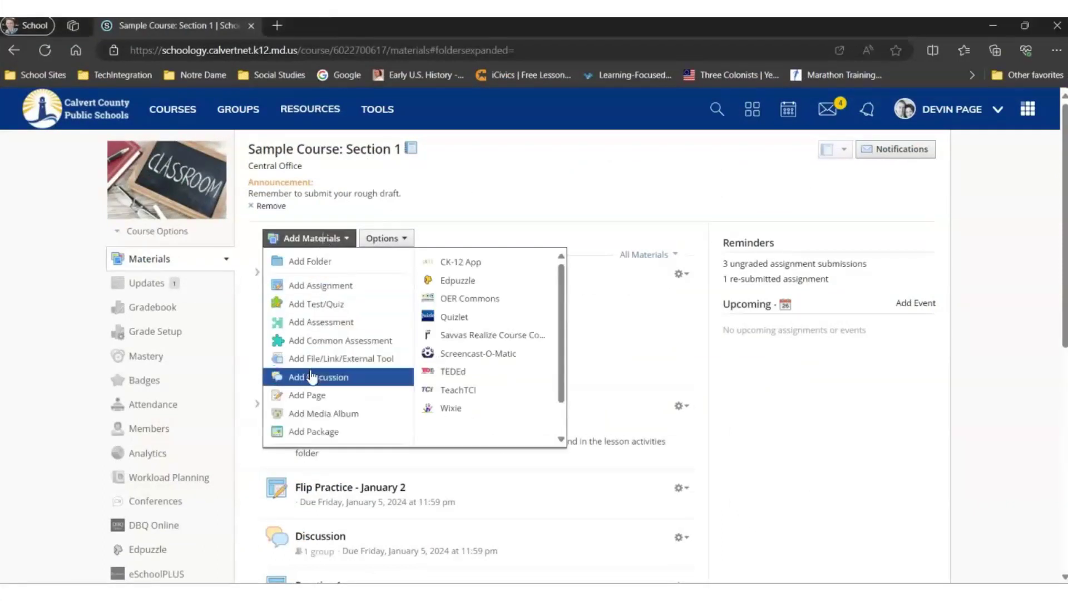
{"action": "left_click", "coordinate": [308, 394]}
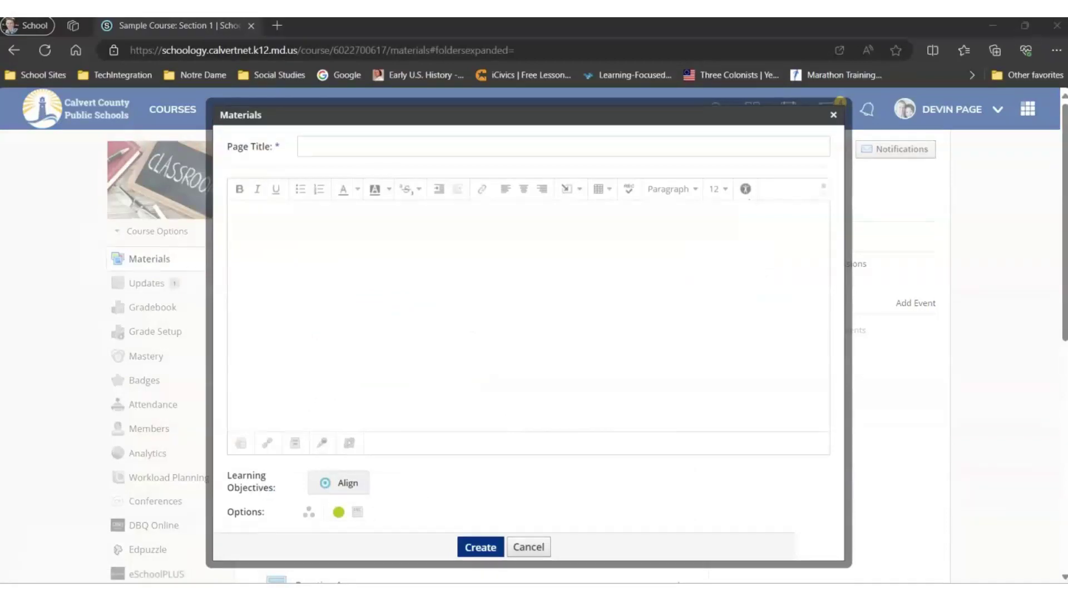
{"action": "left_click", "coordinate": [321, 147]}
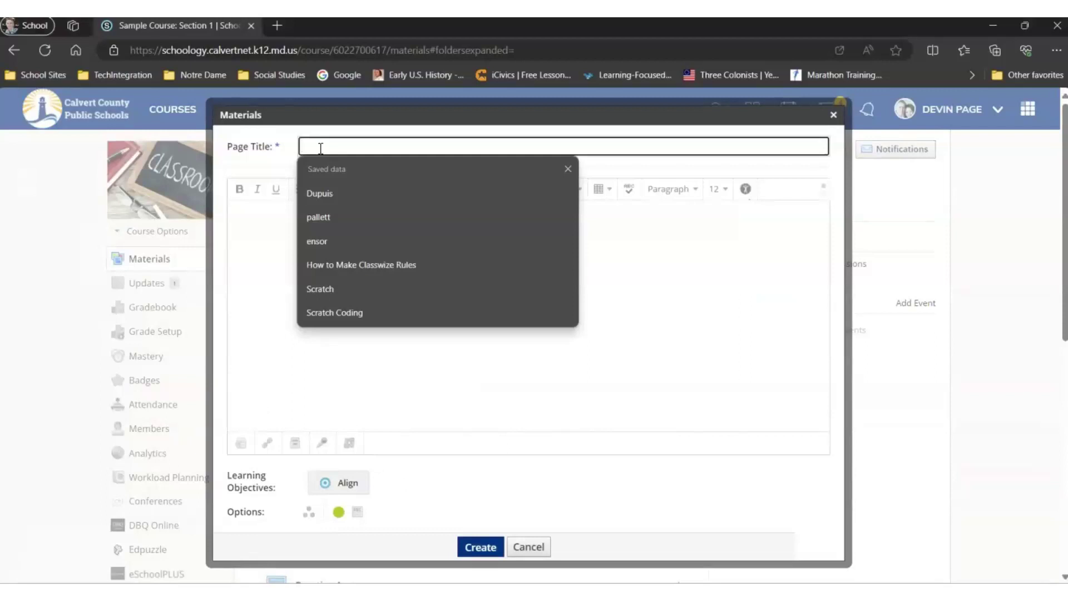
{"action": "key", "text": "ctrl+v"}
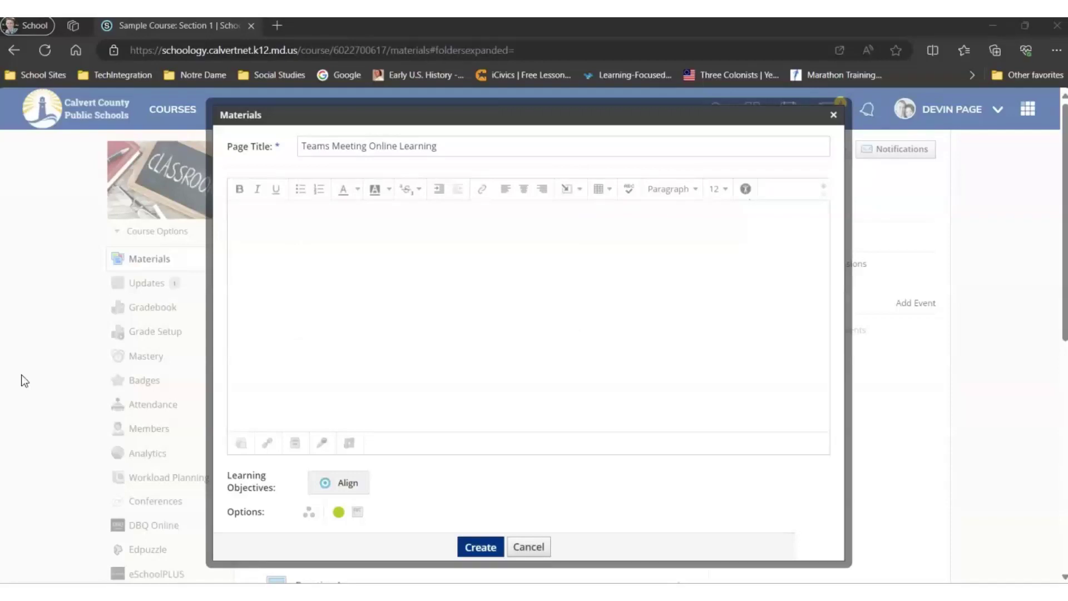
{"action": "left_click", "coordinate": [260, 230]}
{"action": "key", "text": "ctrl+v"}
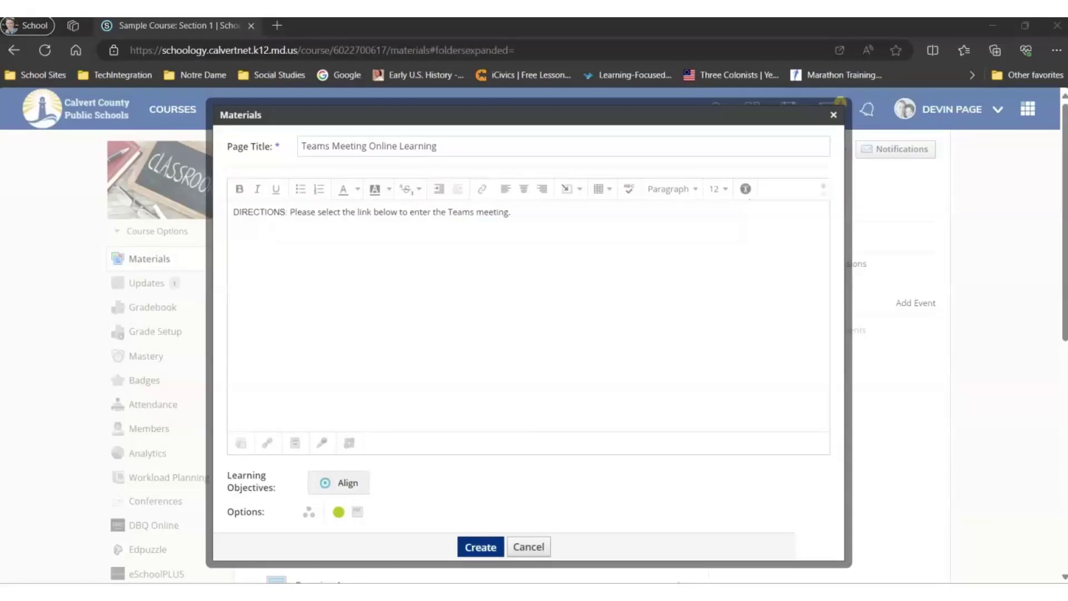
- Paste 'Online Learning (May 14) 11:00 - 11:45 AM' on a new line and select it
{"action": "left_click", "coordinate": [249, 237]}
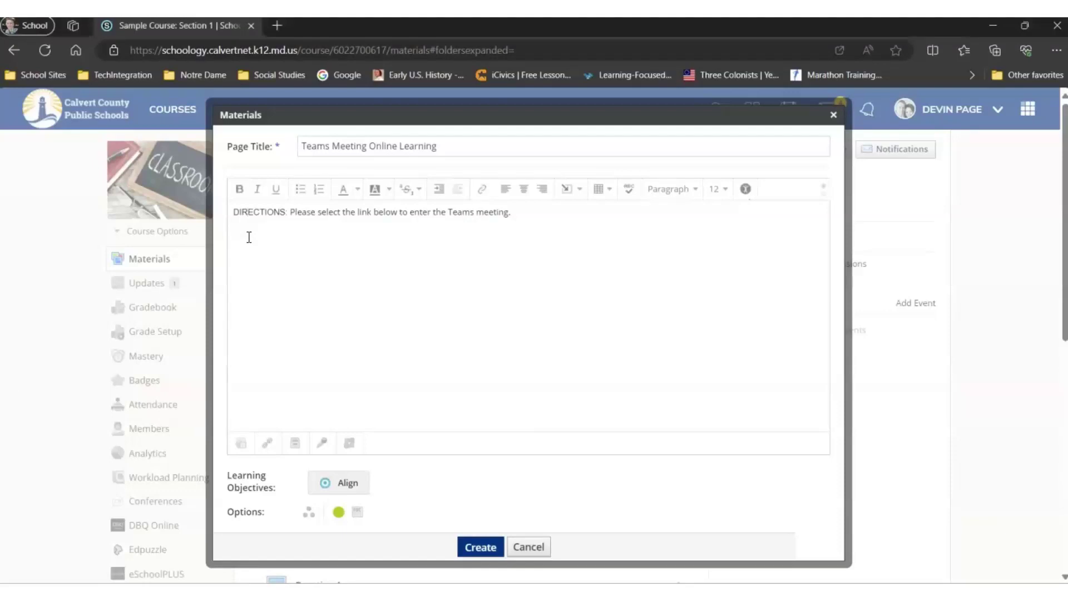
{"action": "key", "text": "Return"}
{"action": "key", "text": "ctrl+v"}
{"action": "left_click_drag", "start_coordinate": [396, 231], "coordinate": [225, 238]}
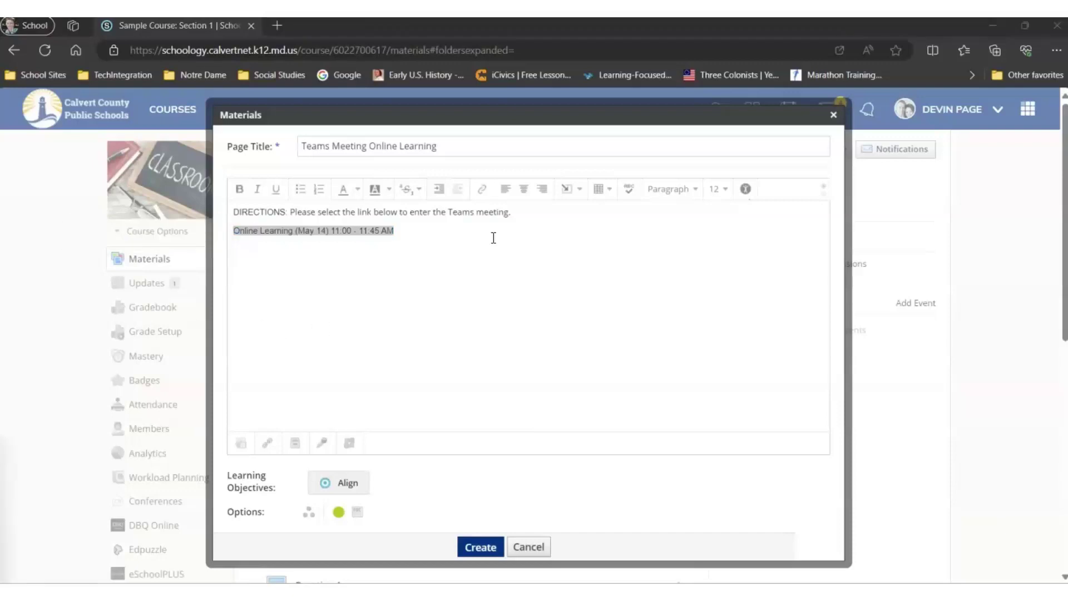
- Link the selected line to the Teams meeting URL, opening in a new tab
{"action": "left_click", "coordinate": [483, 192]}
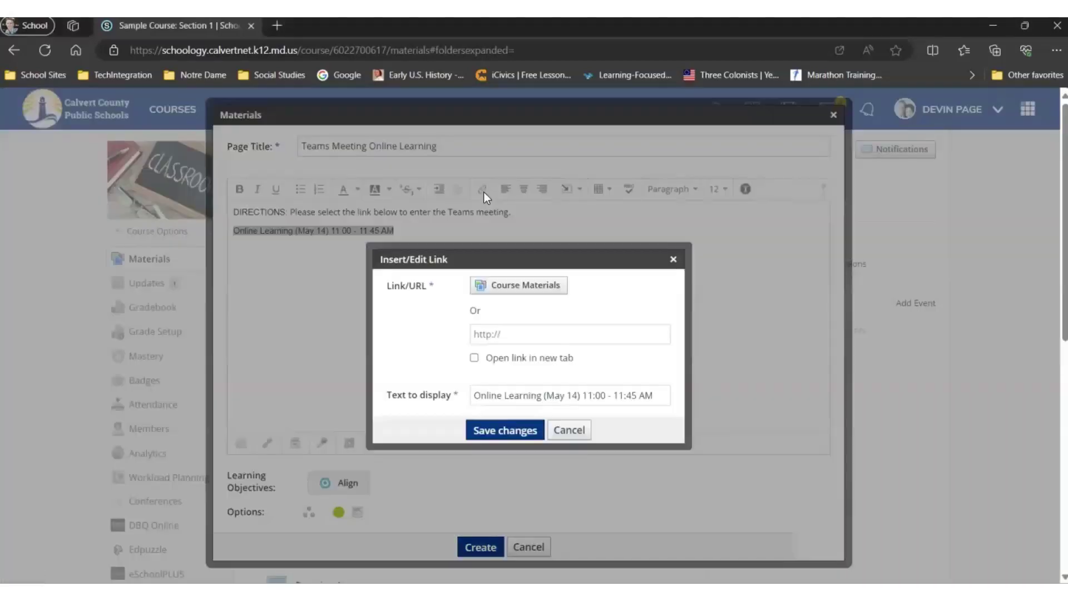
{"action": "left_click", "coordinate": [509, 336]}
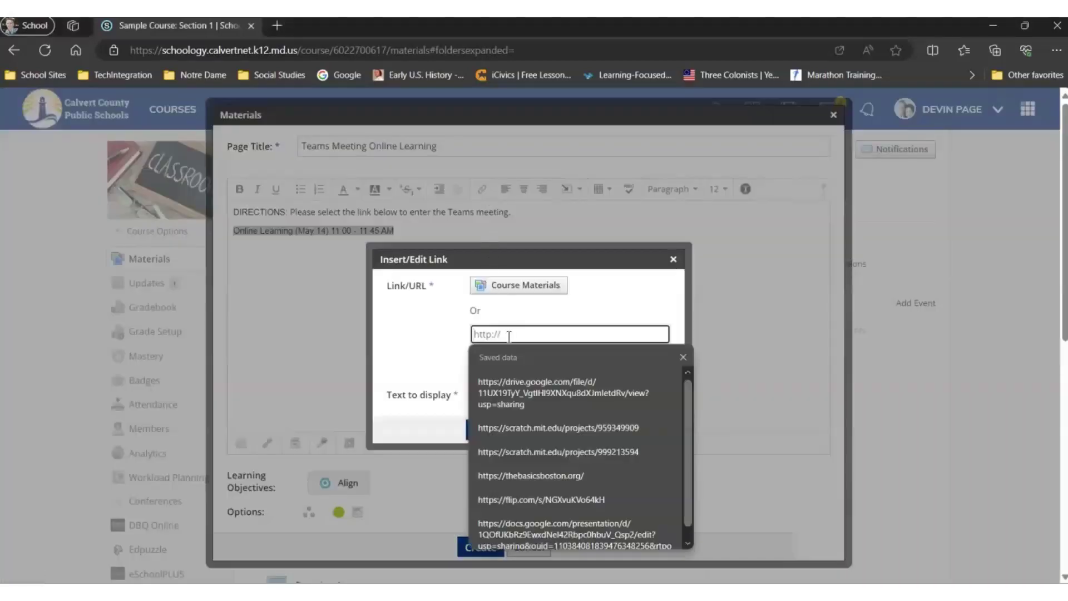
{"action": "key", "text": "ctrl+v"}
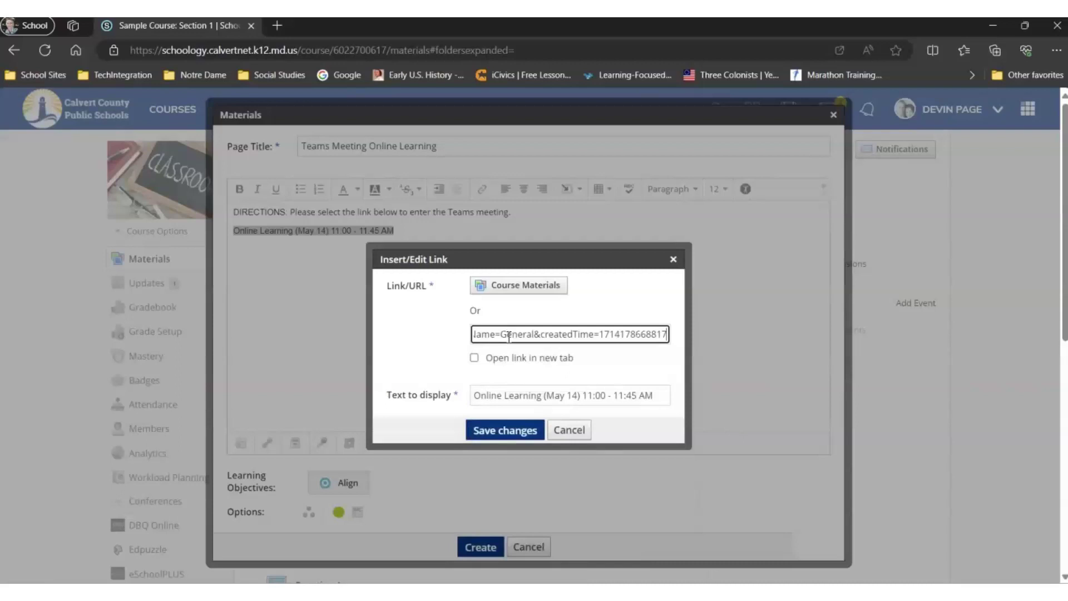
{"action": "left_click", "coordinate": [474, 359]}
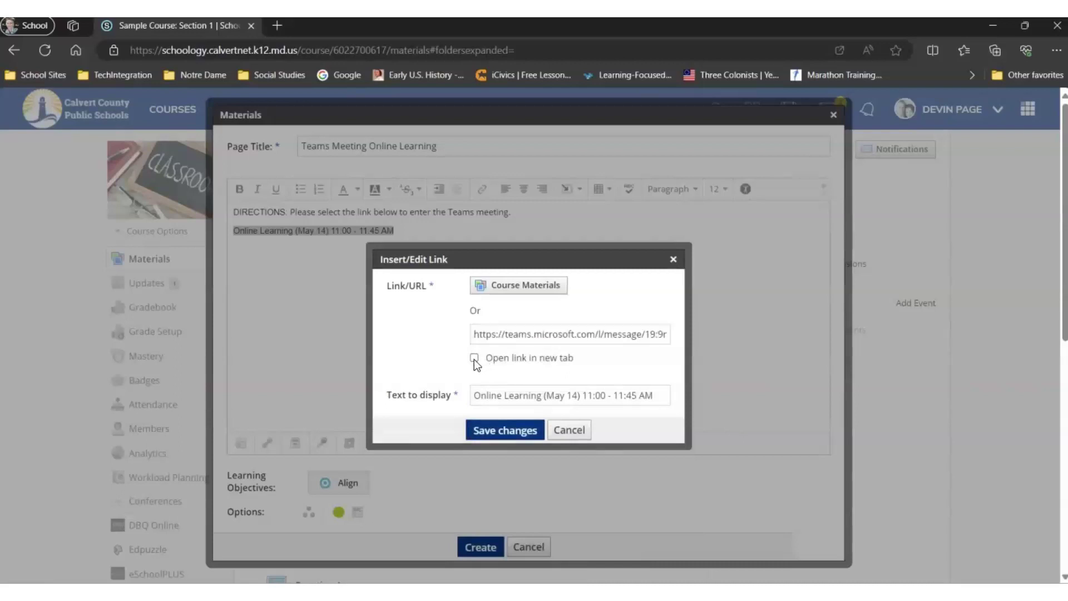
{"action": "left_click", "coordinate": [504, 433]}
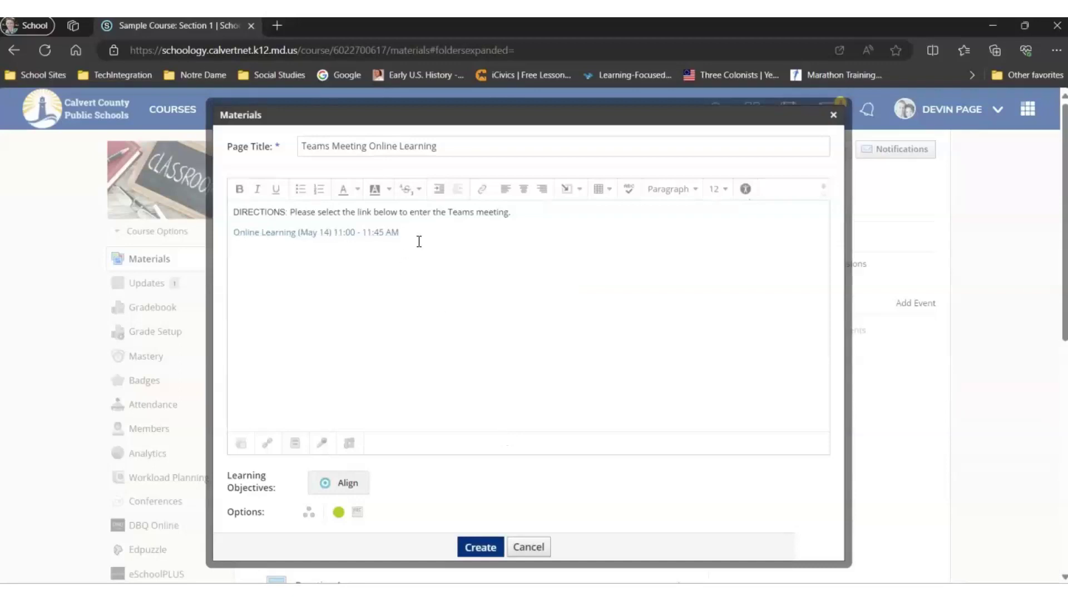
- Enlarge both lines of the page text to font size 14
{"action": "left_click_drag", "start_coordinate": [415, 234], "coordinate": [234, 212]}
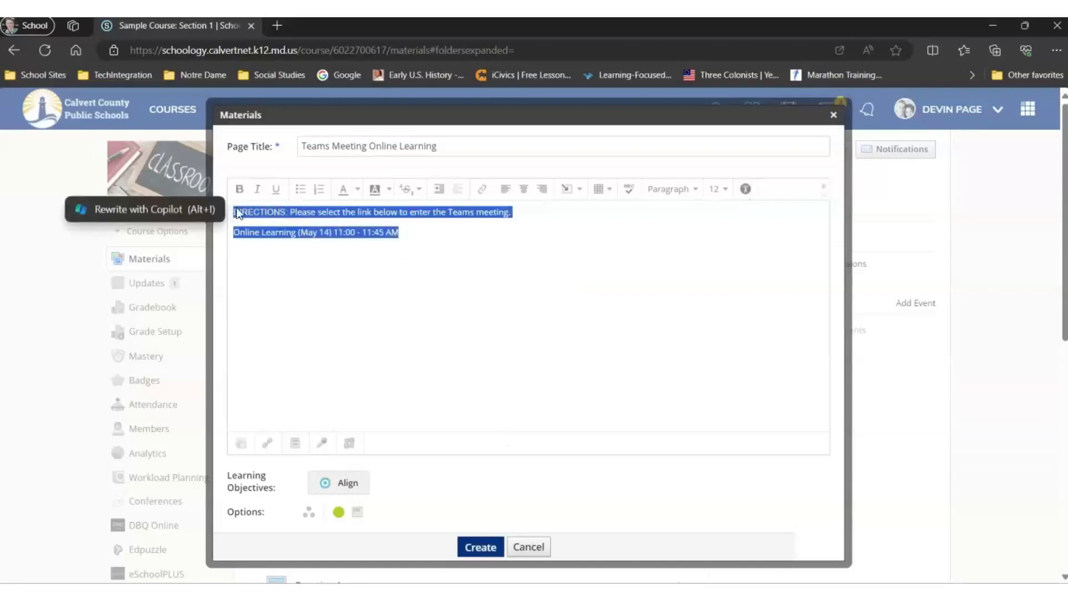
{"action": "left_click", "coordinate": [720, 190]}
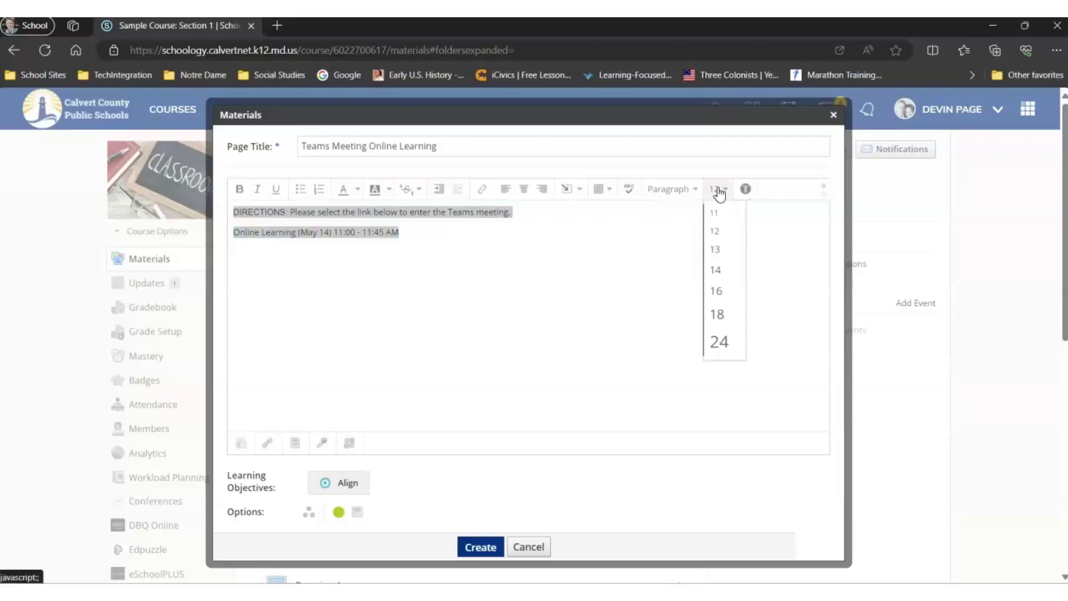
{"action": "left_click", "coordinate": [720, 268]}
{"action": "left_click", "coordinate": [544, 261]}
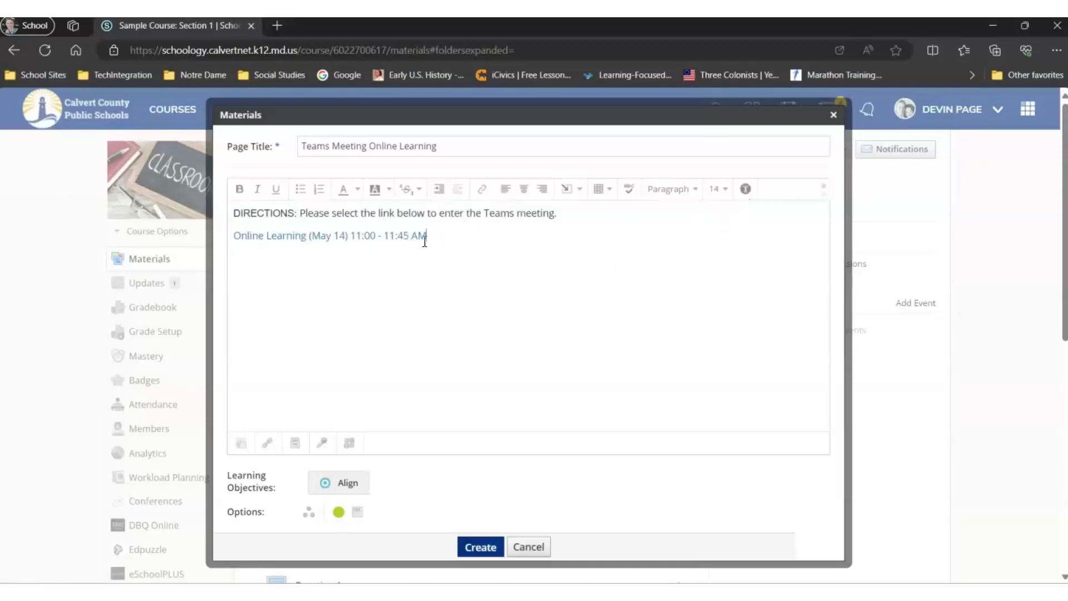
- Make the meeting link blue and underlined, and set the page to display inline
{"action": "left_click_drag", "start_coordinate": [427, 236], "coordinate": [232, 243]}
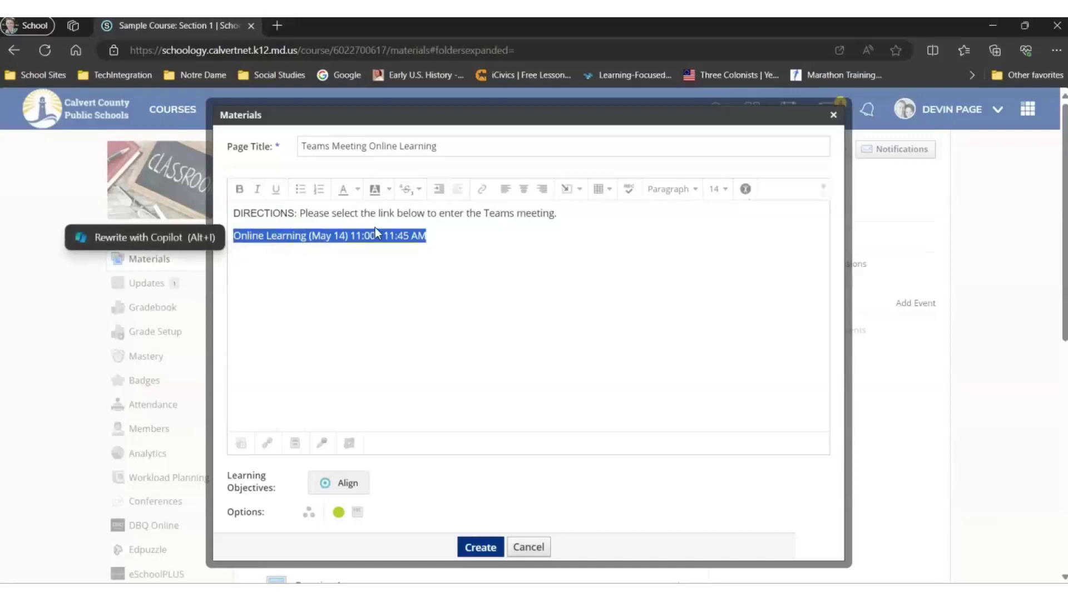
{"action": "left_click", "coordinate": [358, 190]}
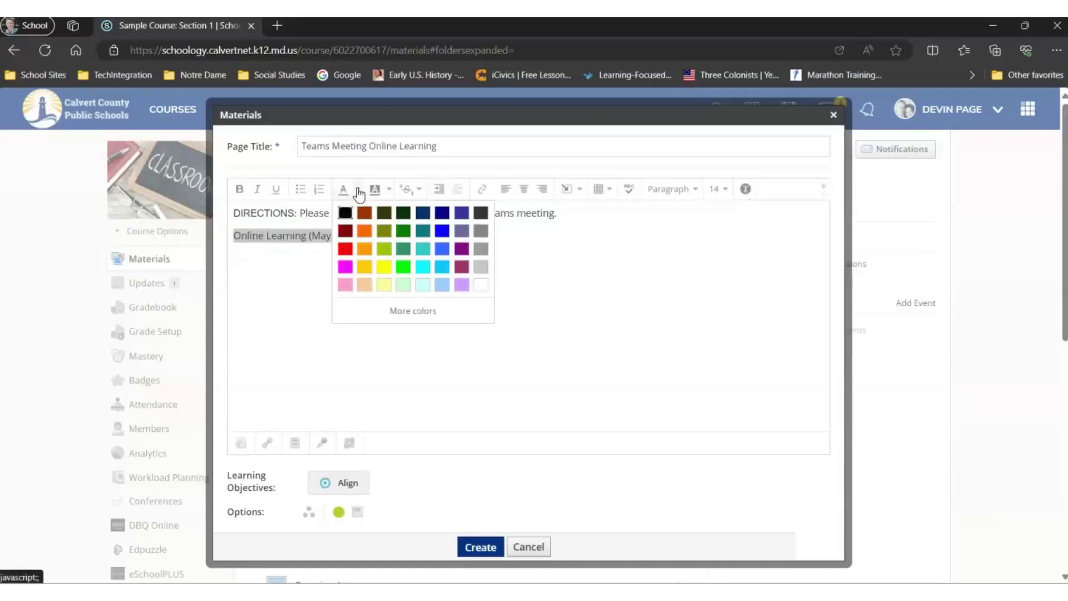
{"action": "left_click", "coordinate": [443, 229]}
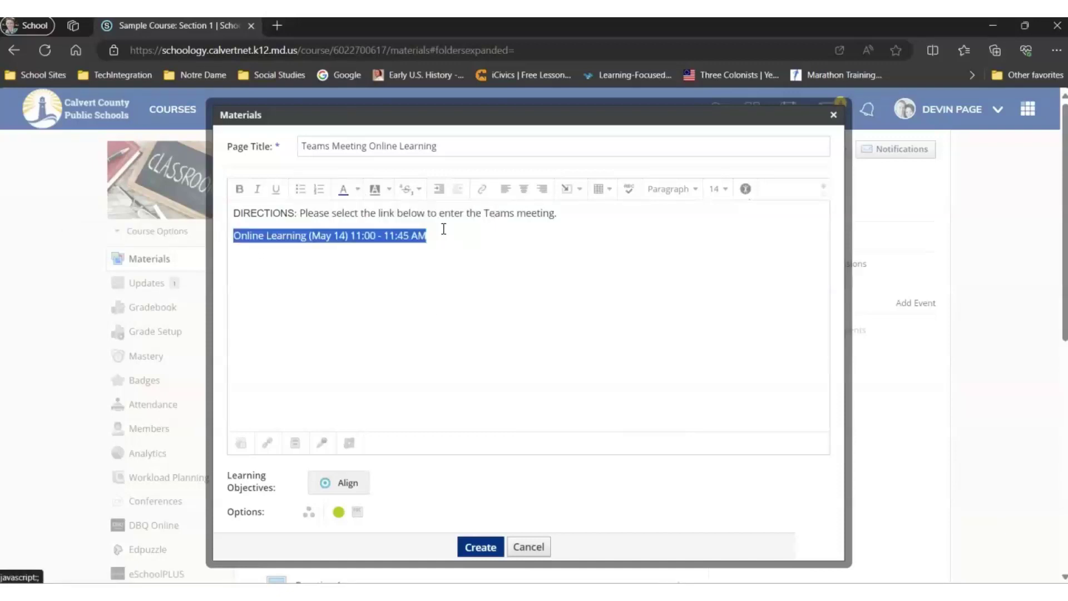
{"action": "left_click", "coordinate": [277, 193]}
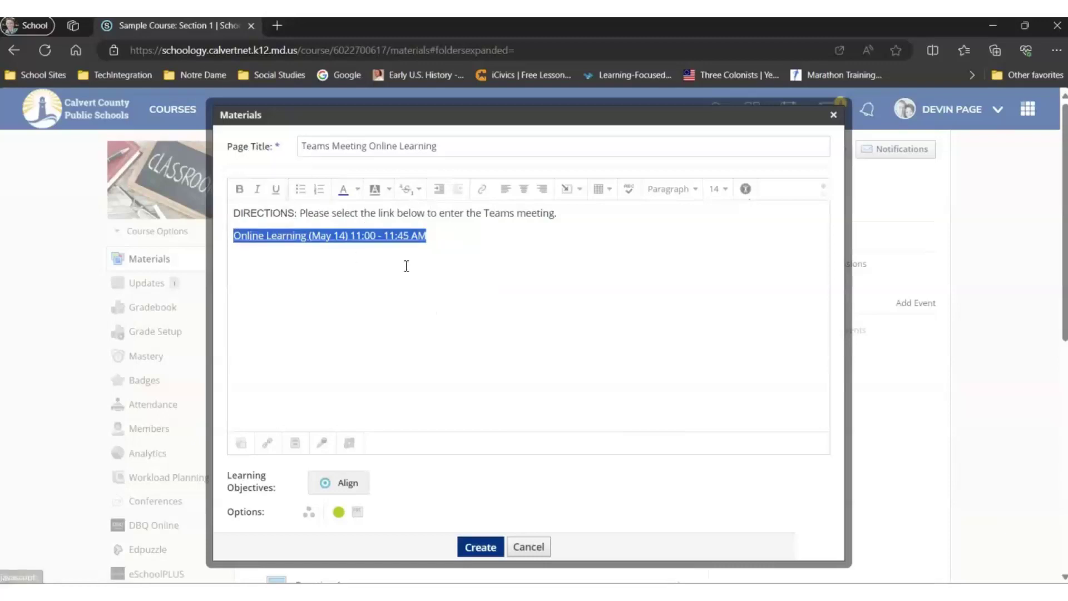
{"action": "left_click", "coordinate": [447, 235]}
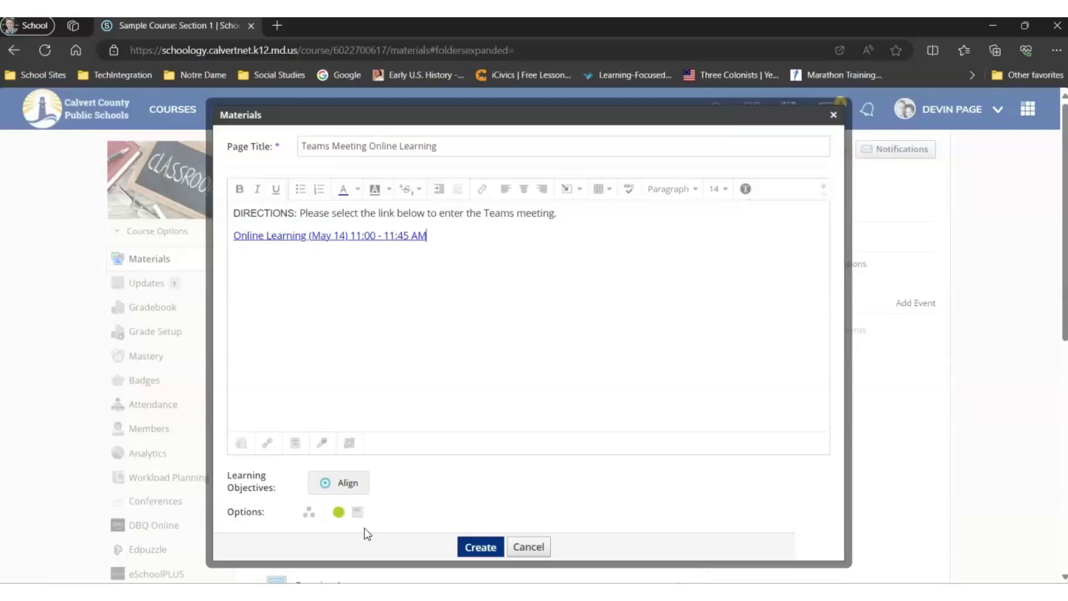
{"action": "left_click", "coordinate": [358, 515]}
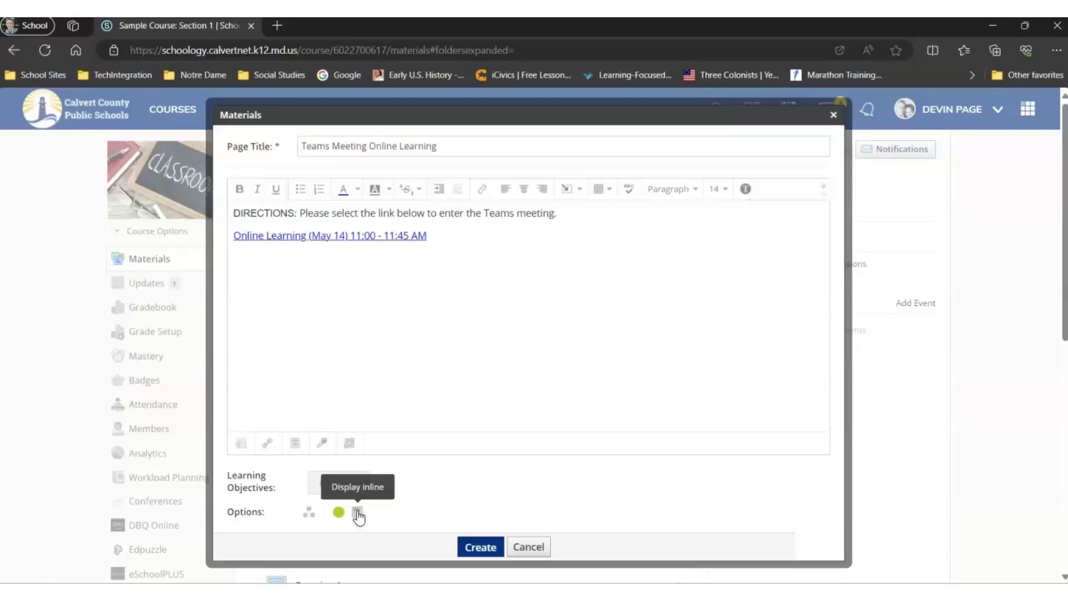
- Create the page, then drag it from the bottom of Materials above Course Information
{"action": "left_click", "coordinate": [481, 549]}
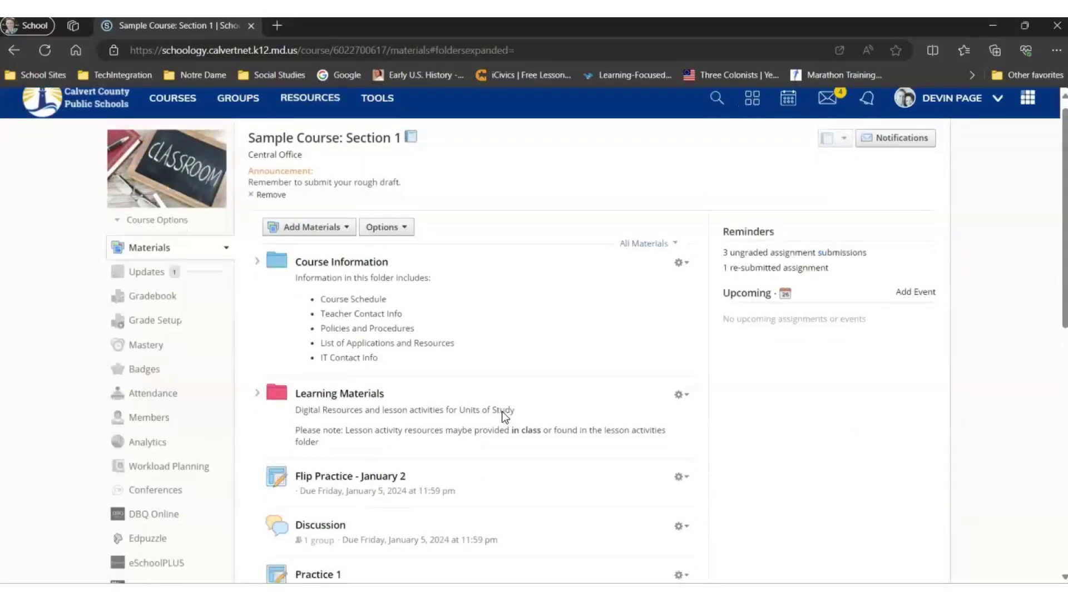
{"action": "scroll", "coordinate": [502, 415], "scroll_direction": "down", "scroll_amount": 10}
{"action": "scroll", "coordinate": [503, 416], "scroll_direction": "up", "scroll_amount": 1}
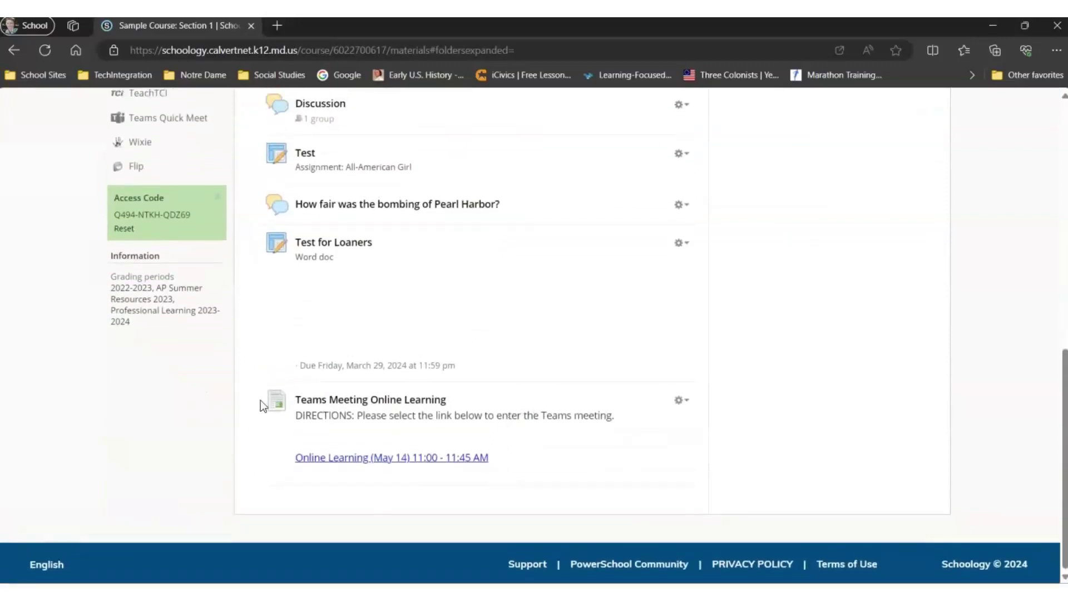
{"action": "left_click_drag", "start_coordinate": [279, 404], "coordinate": [283, 202]}
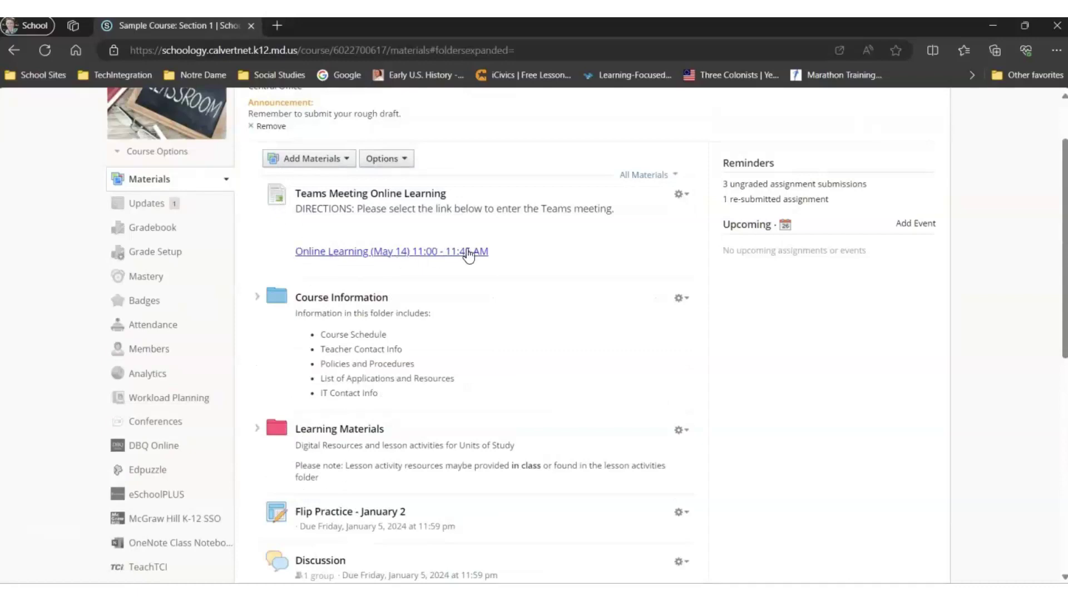